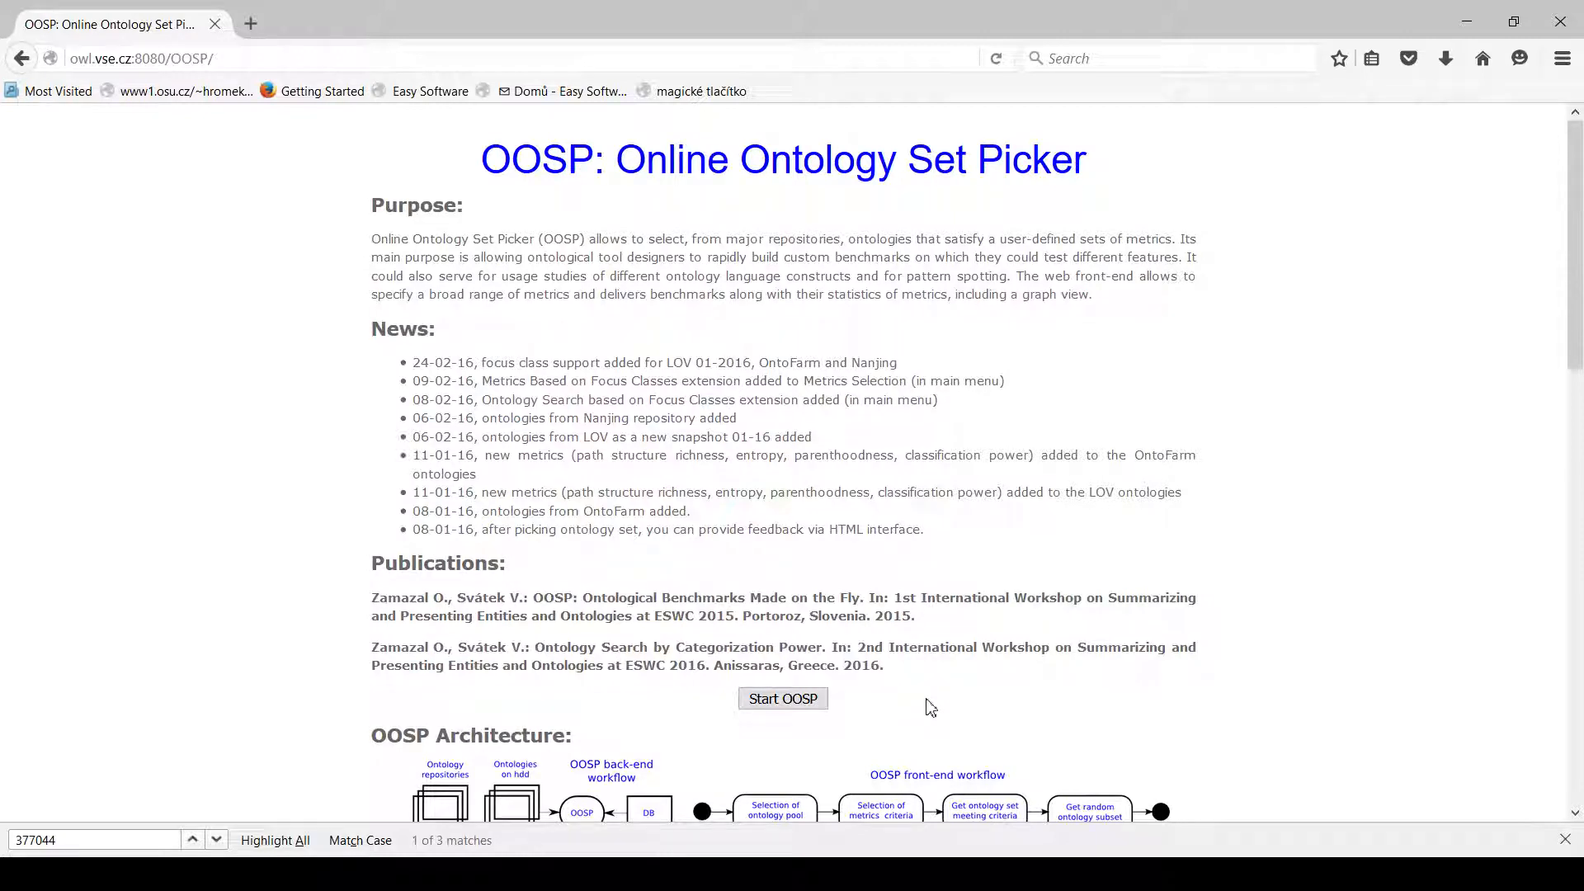
Start OOSP, choose the Nanjing (1403 ontologies) pool for metrics selection and open its metrics.
{"action": "left_click", "coordinate": [809, 703]}
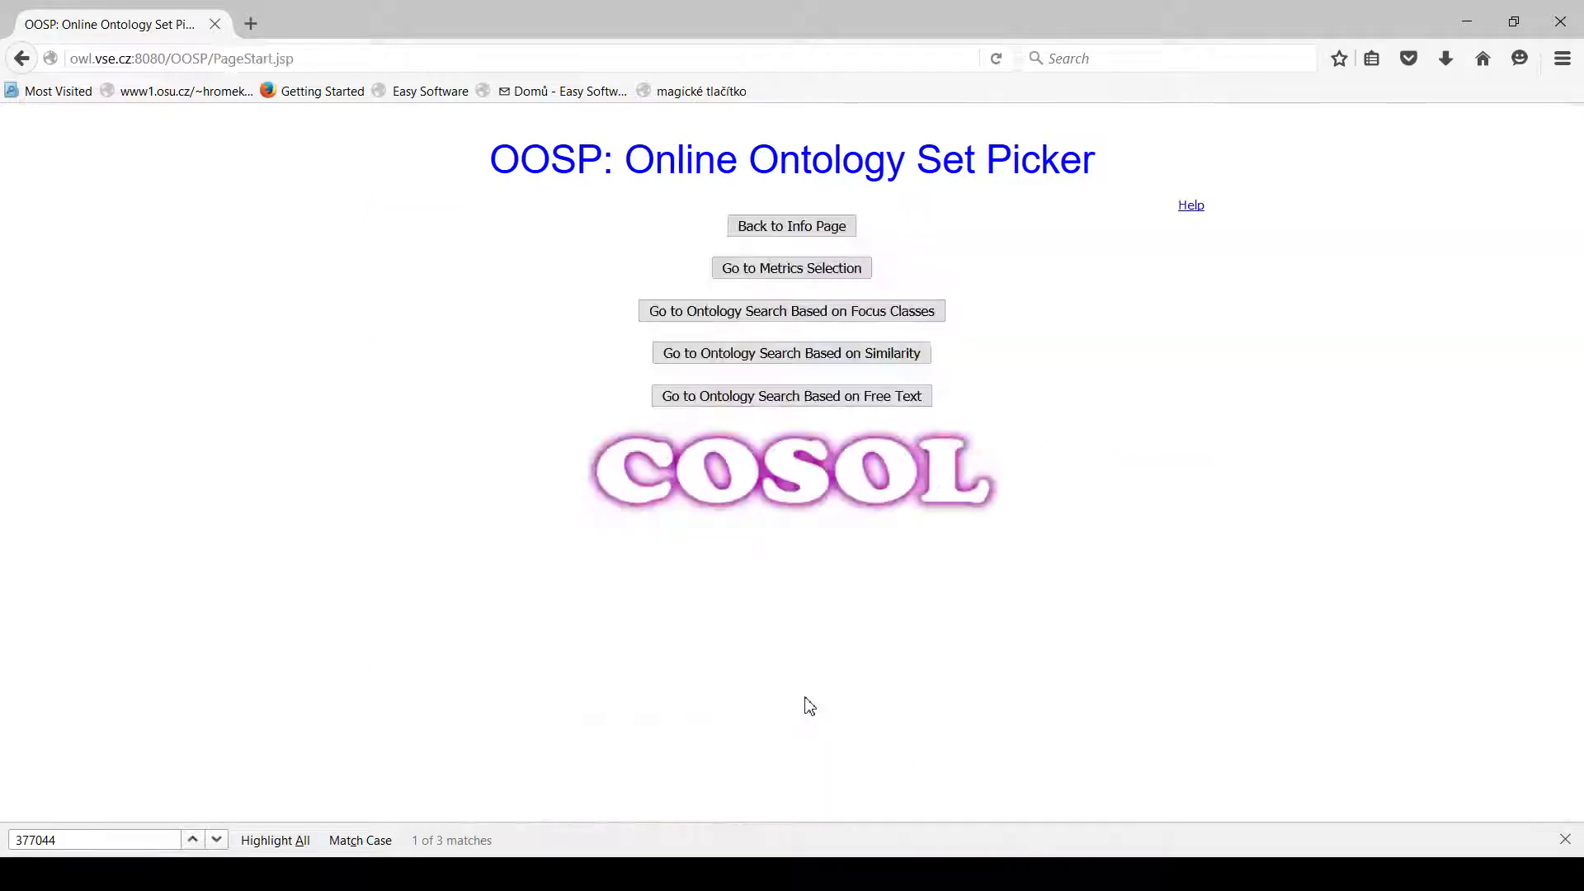
{"action": "left_click", "coordinate": [761, 265]}
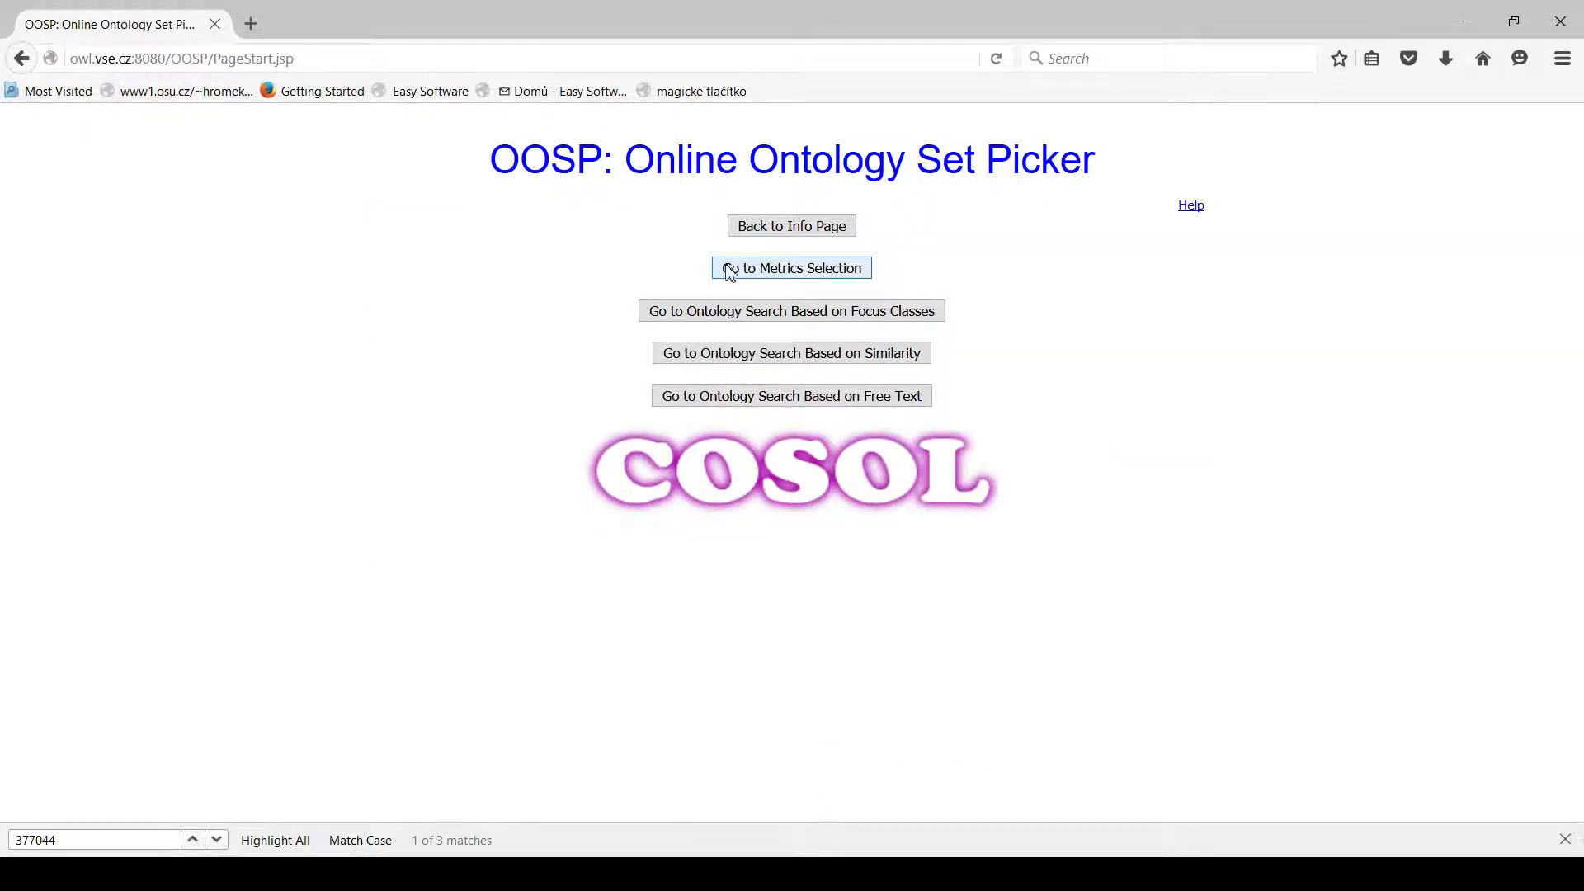
{"action": "left_click", "coordinate": [776, 276]}
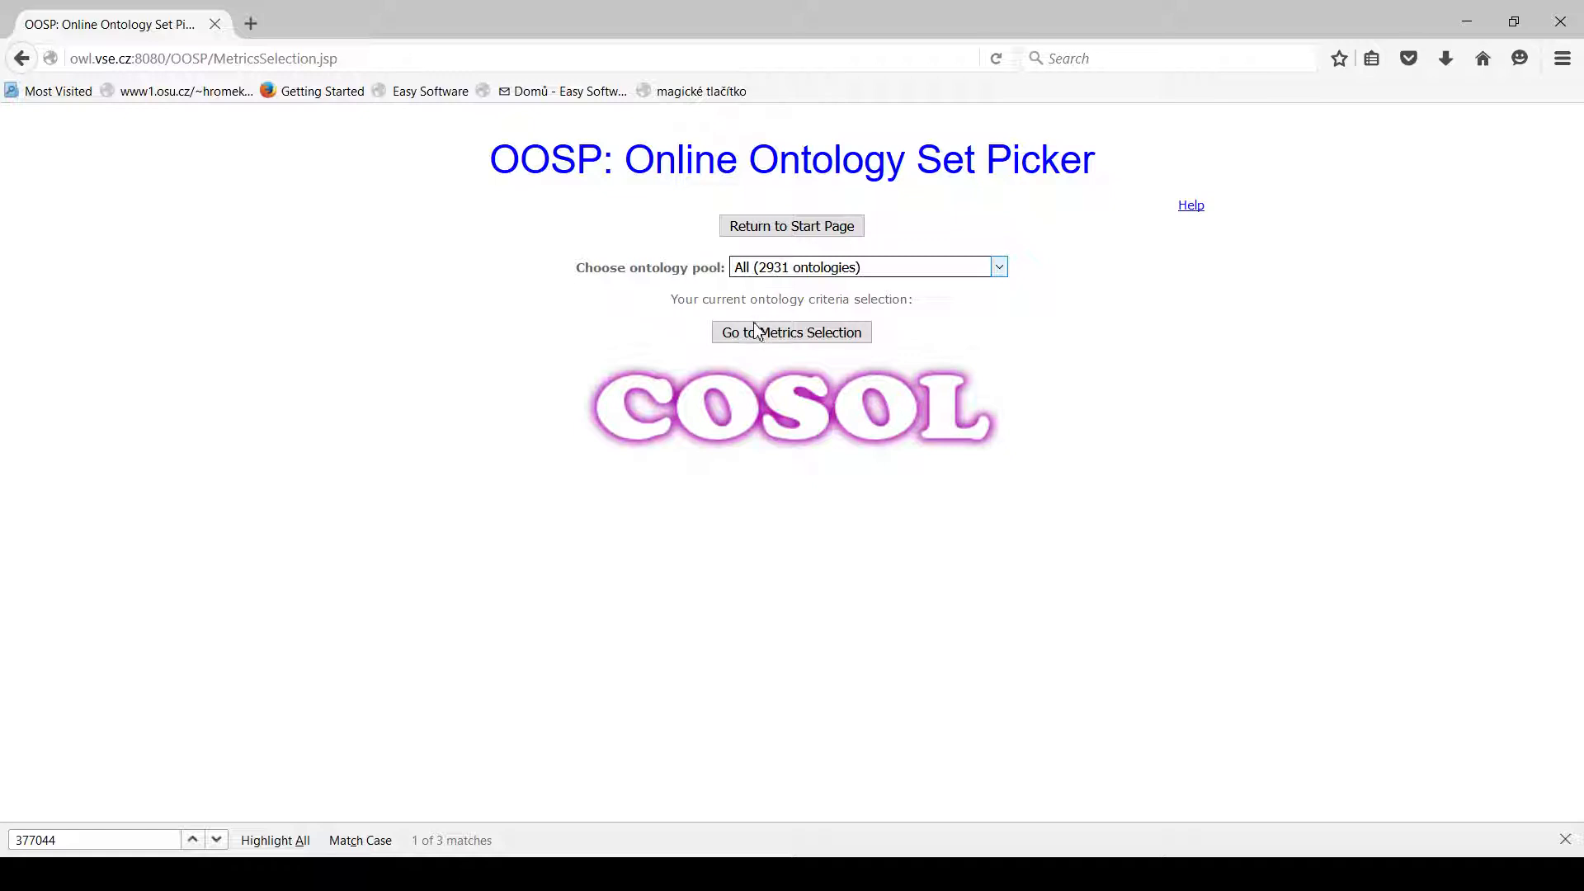
{"action": "key", "text": "Down"}
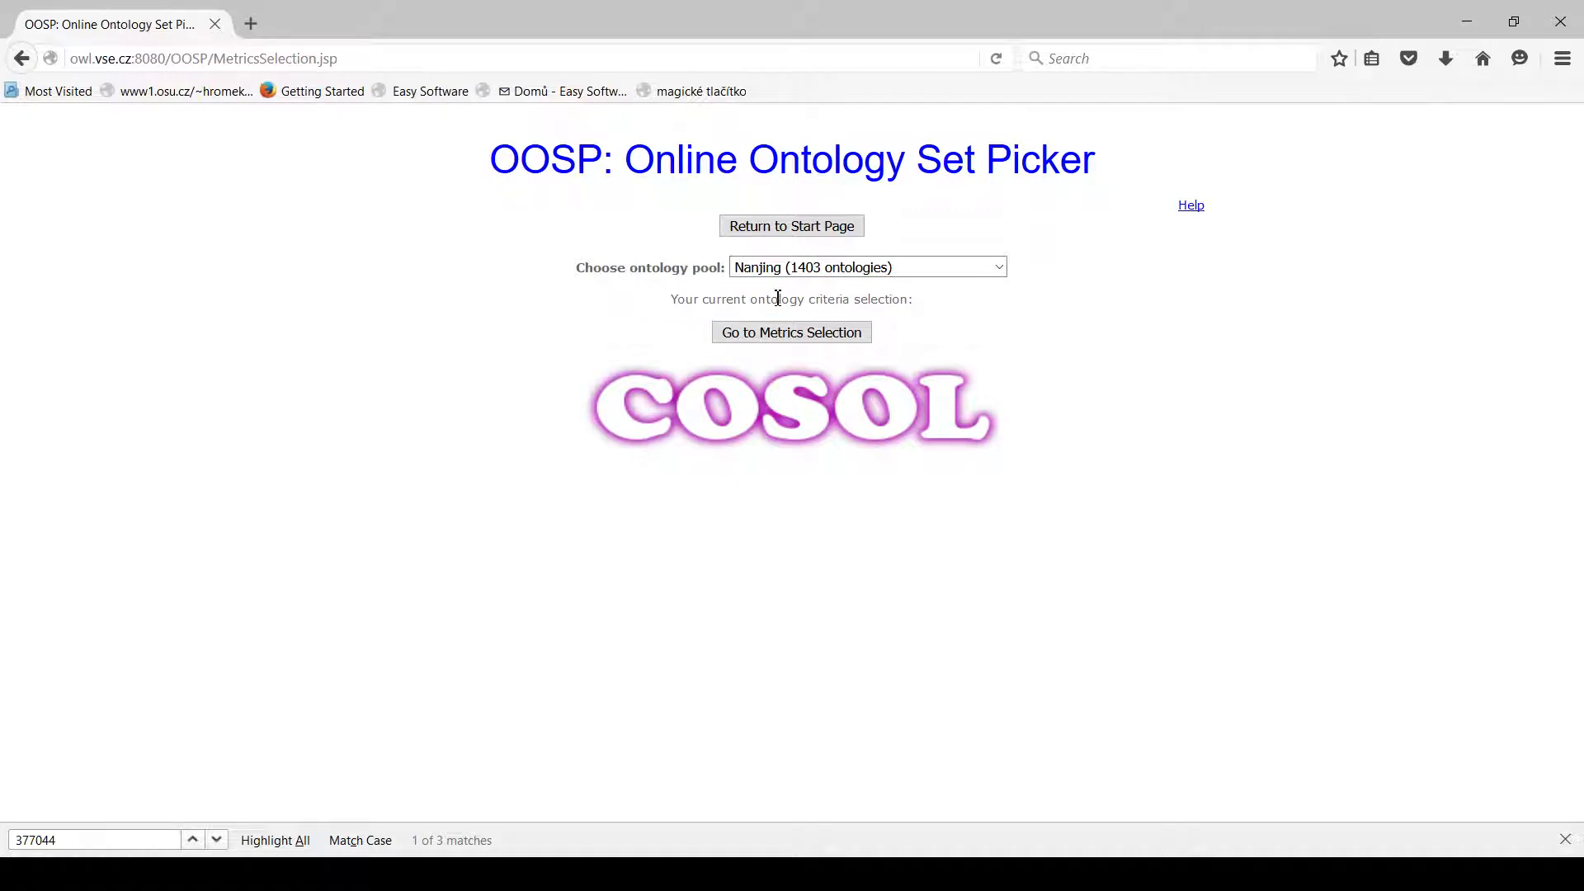
{"action": "left_click", "coordinate": [798, 340]}
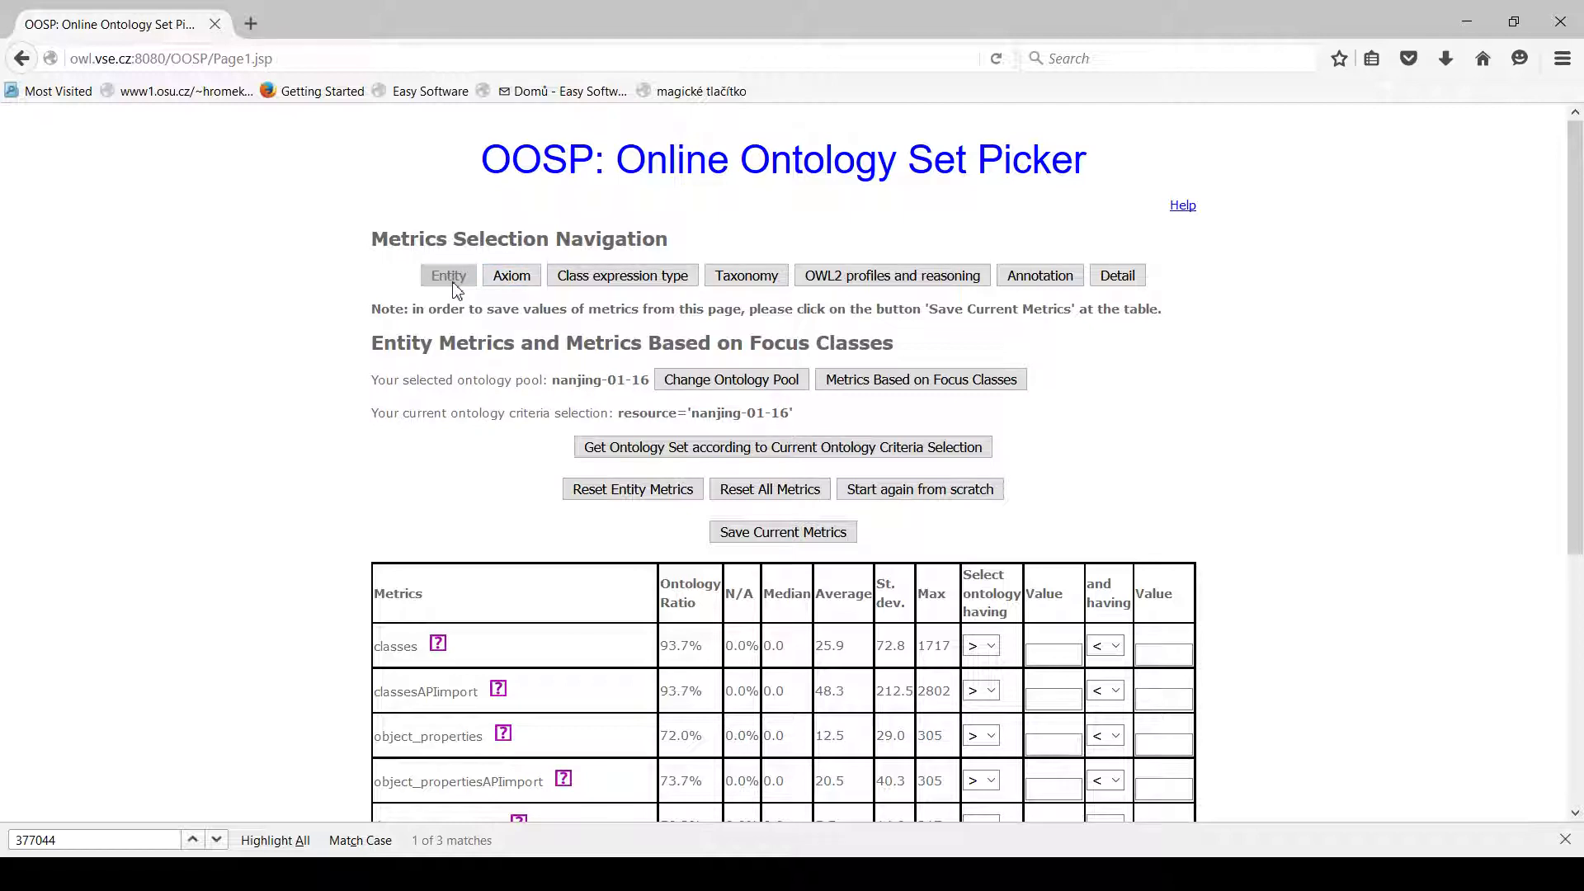
In the entity metrics, require datatype_properties greater than 50 and save the current metrics.
{"action": "left_click", "coordinate": [512, 275]}
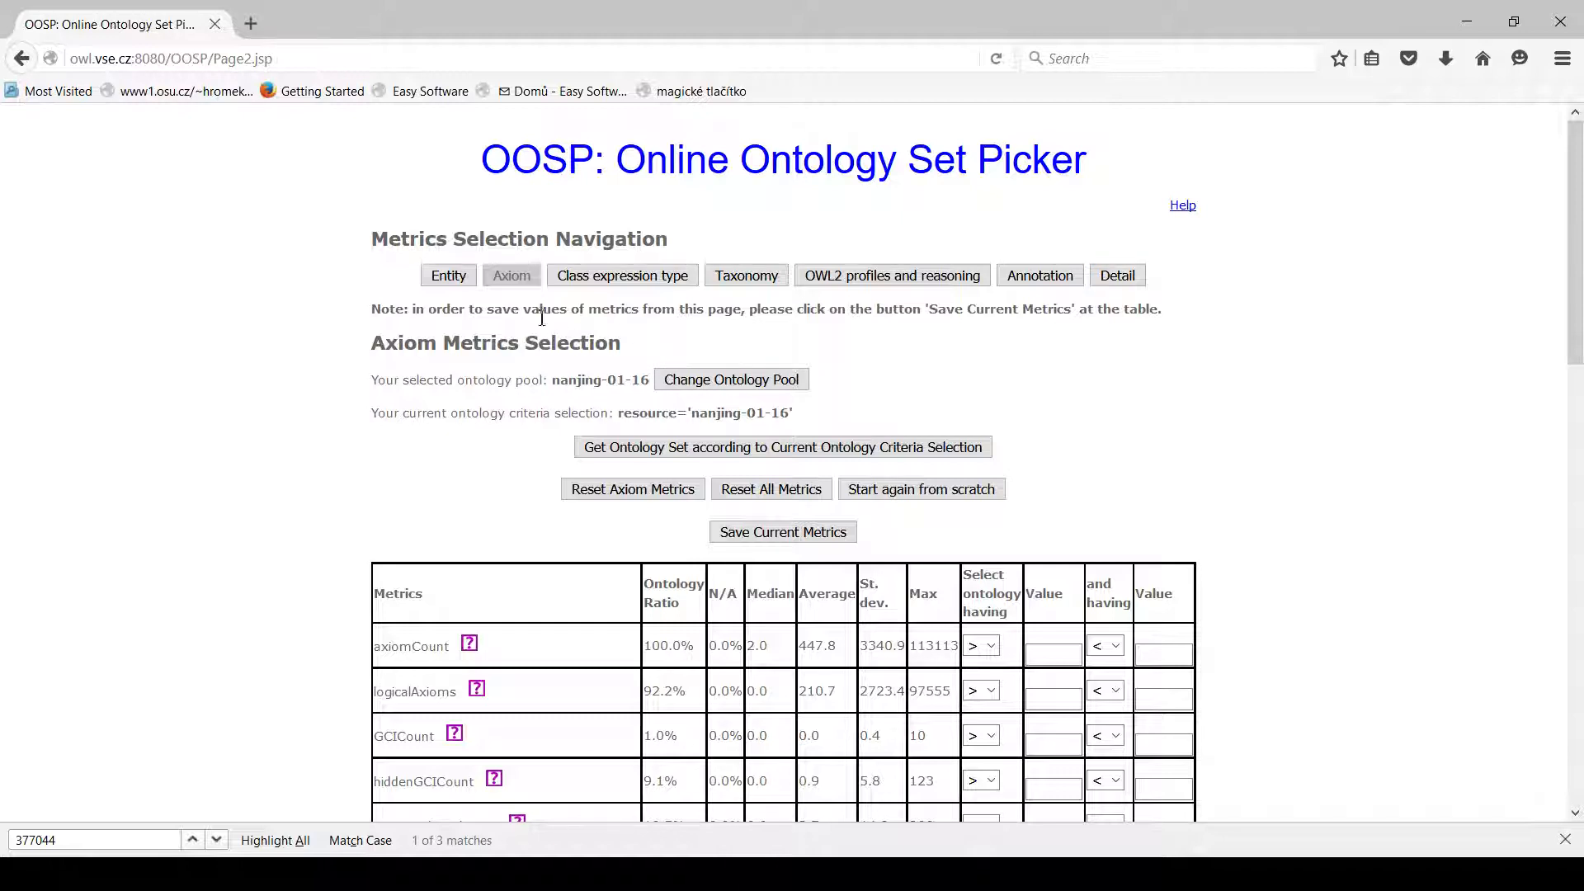
{"action": "left_click", "coordinate": [450, 278]}
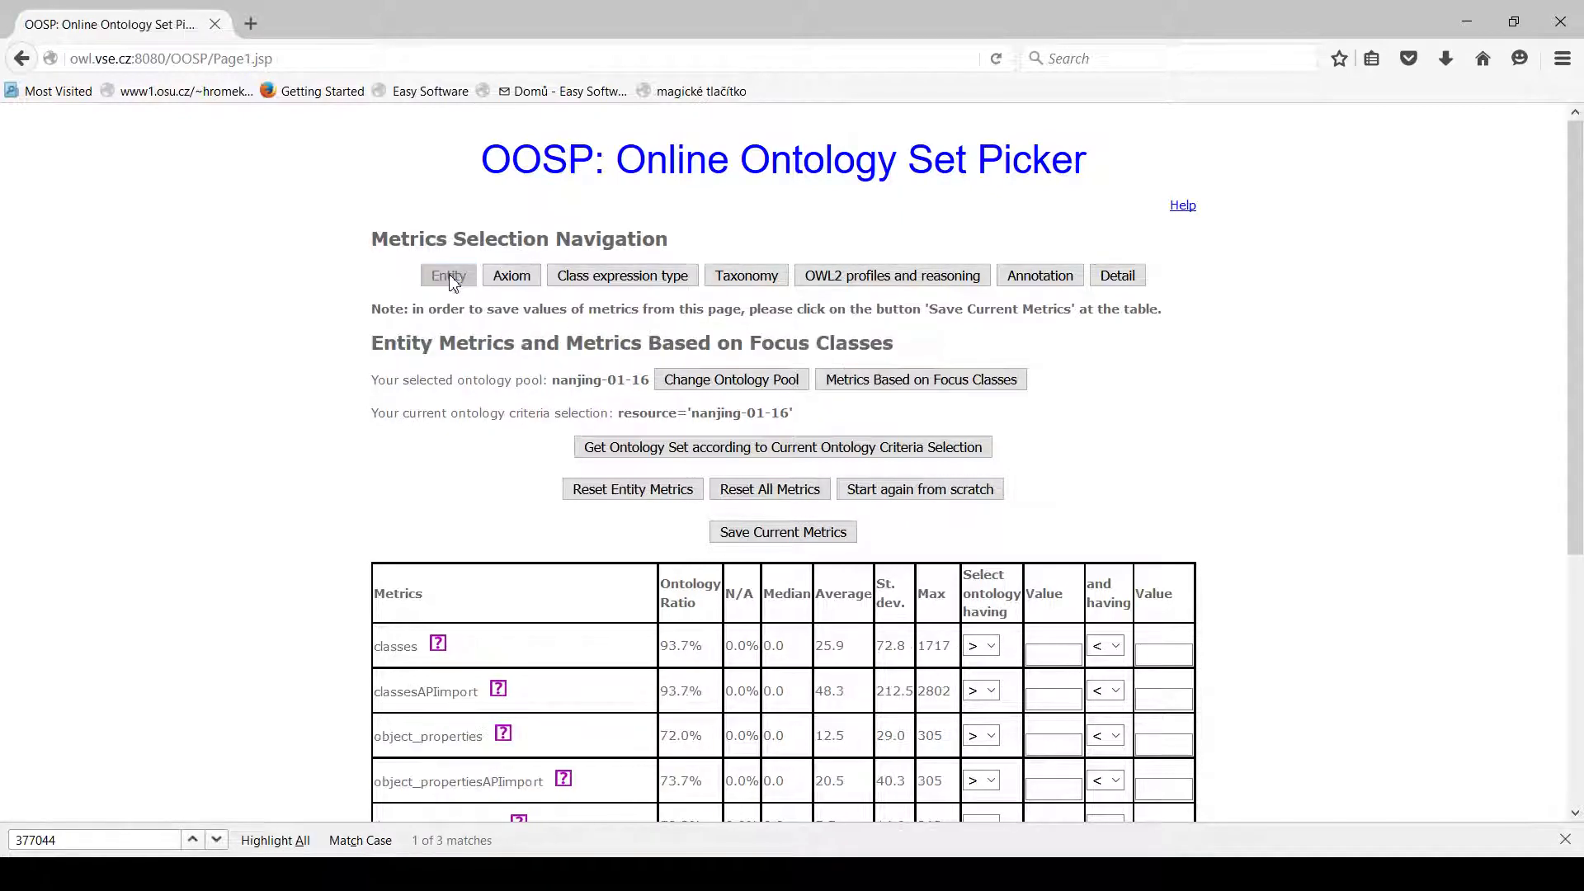
{"action": "scroll", "coordinate": [619, 644], "scroll_direction": "down", "scroll_amount": 5}
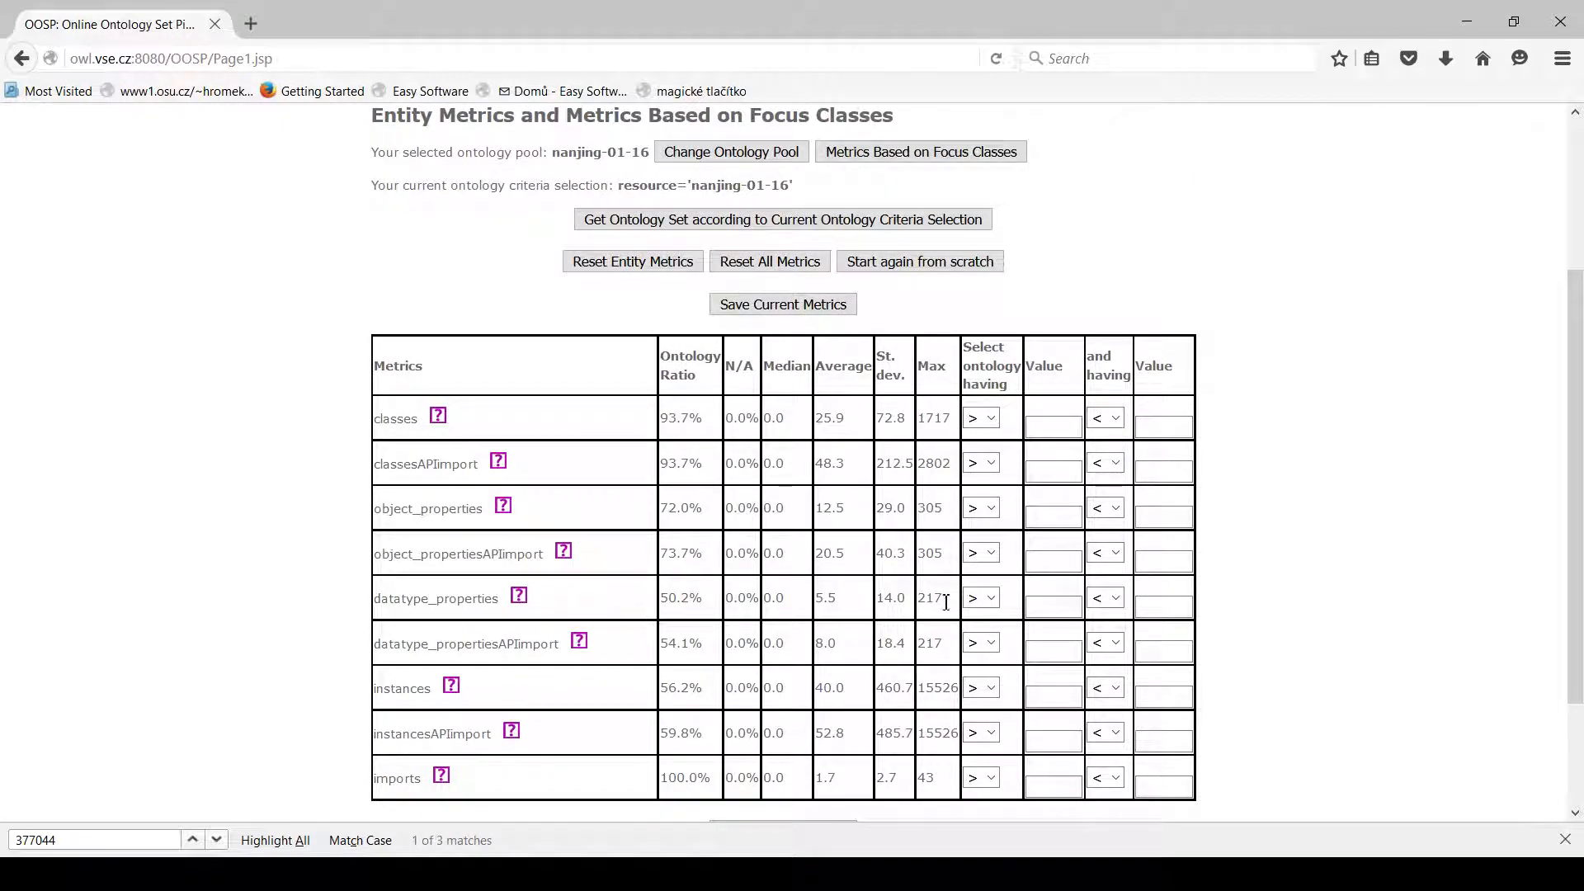
{"action": "left_click", "coordinate": [1045, 607]}
{"action": "type", "text": "50"}
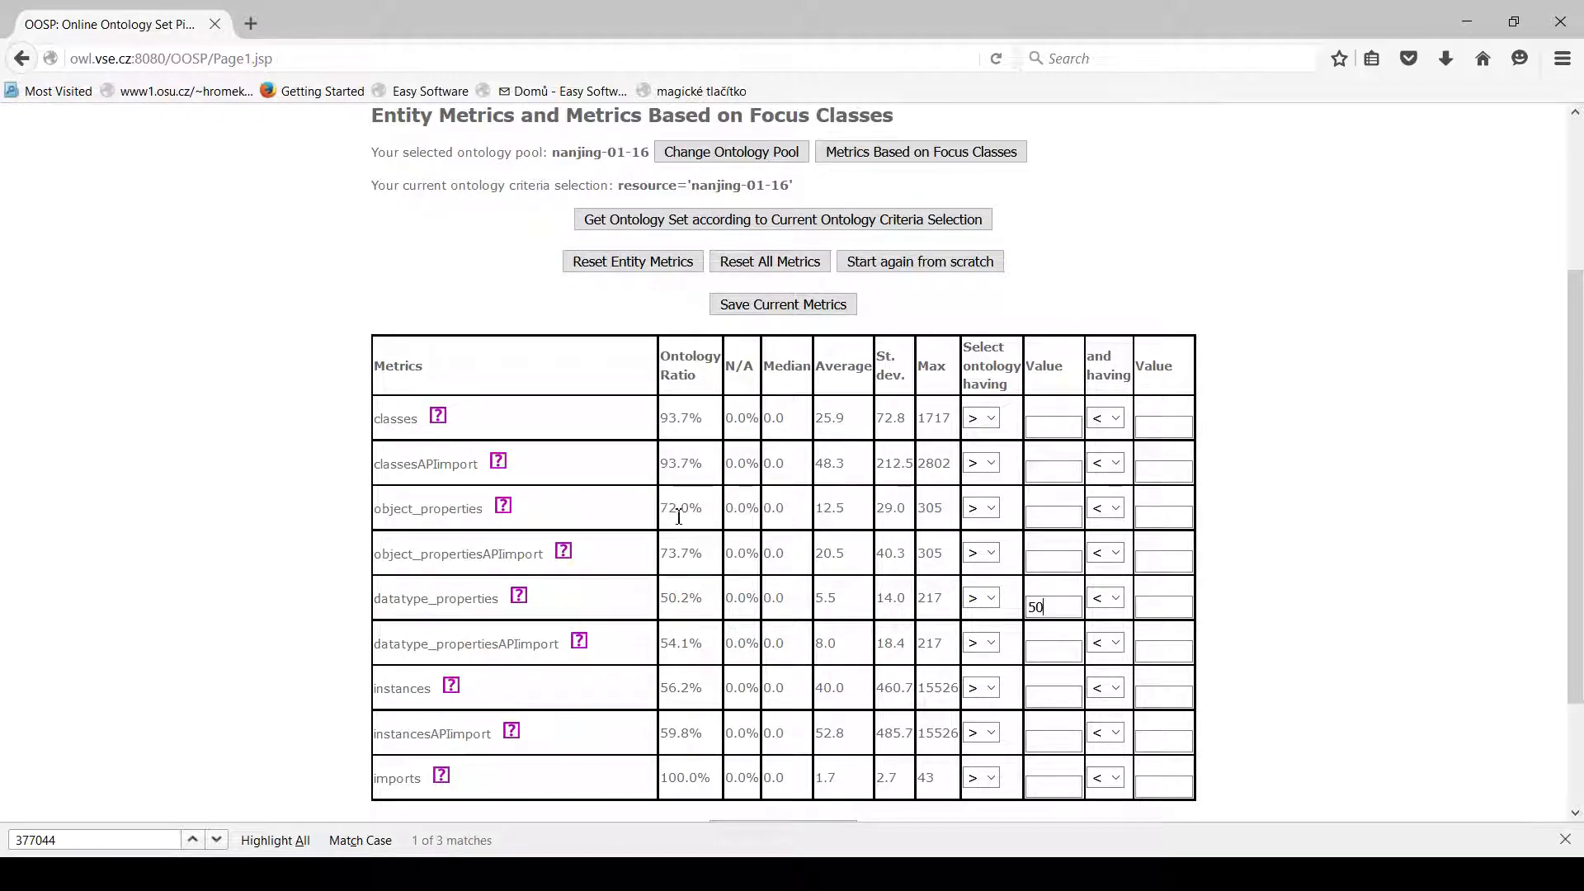
{"action": "left_click", "coordinate": [809, 310]}
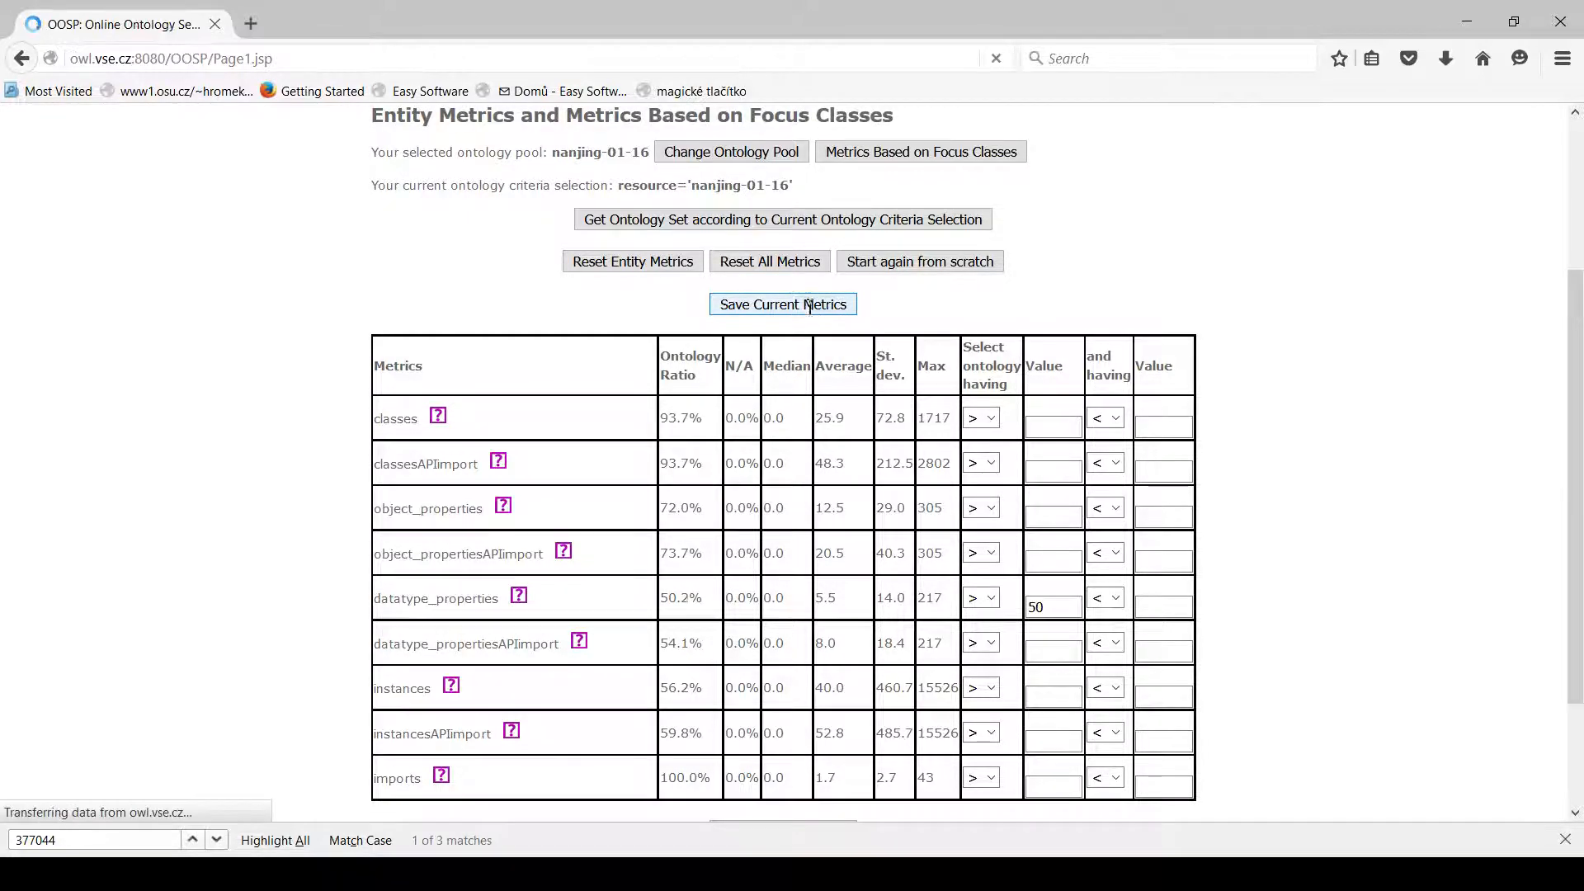
Add the entity criterion instances greater than 10 and save the current metrics.
{"action": "scroll", "coordinate": [1044, 574], "scroll_direction": "down", "scroll_amount": 5}
{"action": "left_click", "coordinate": [1045, 581]}
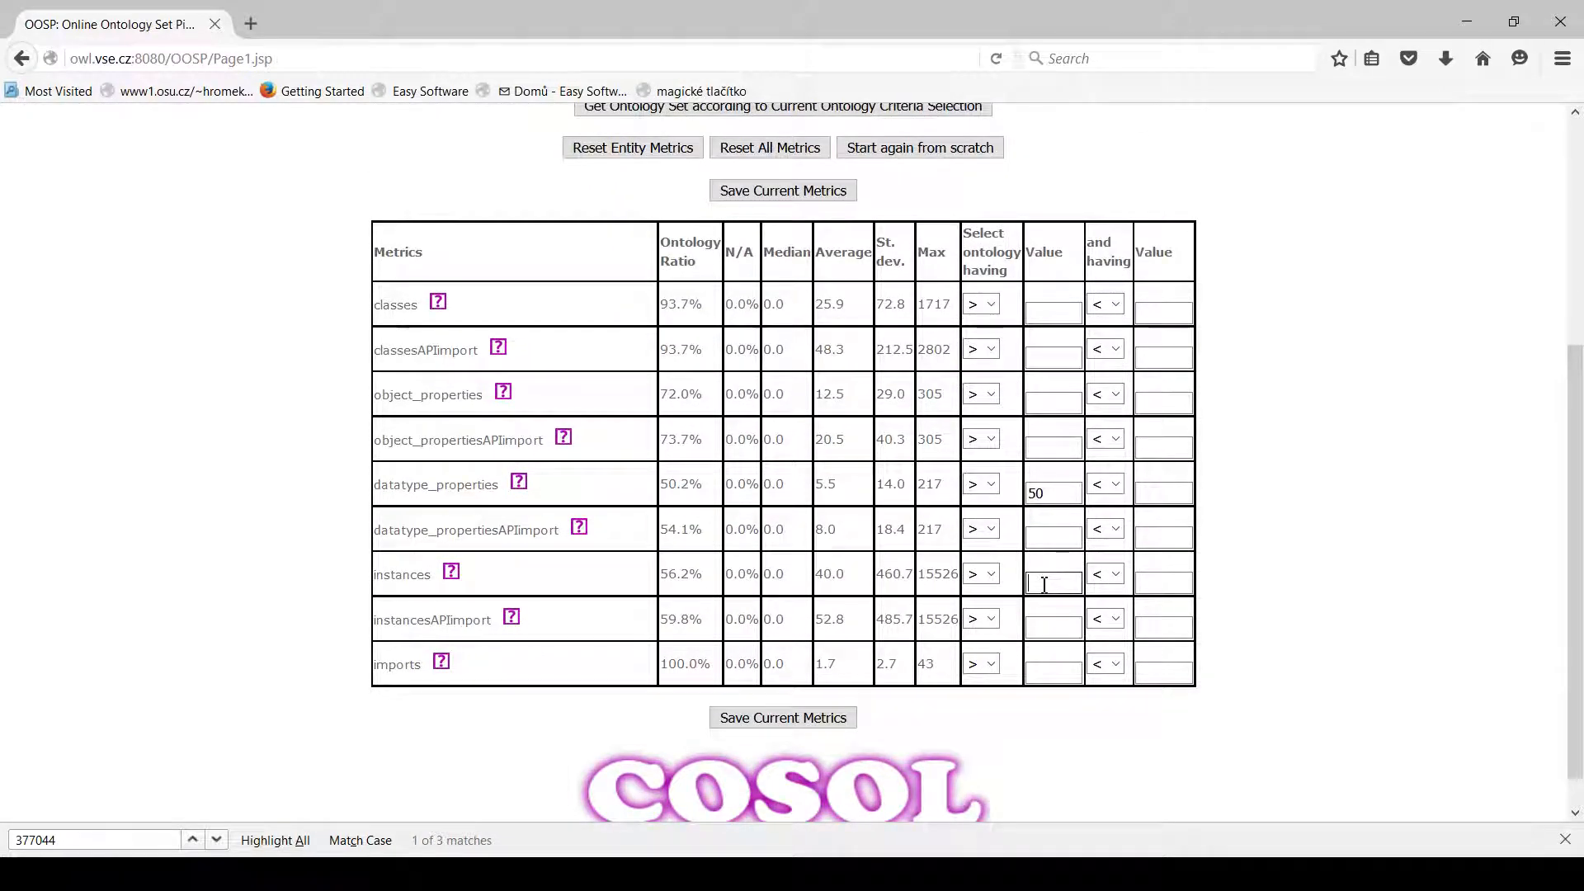
{"action": "type", "text": "10"}
{"action": "left_click", "coordinate": [808, 722]}
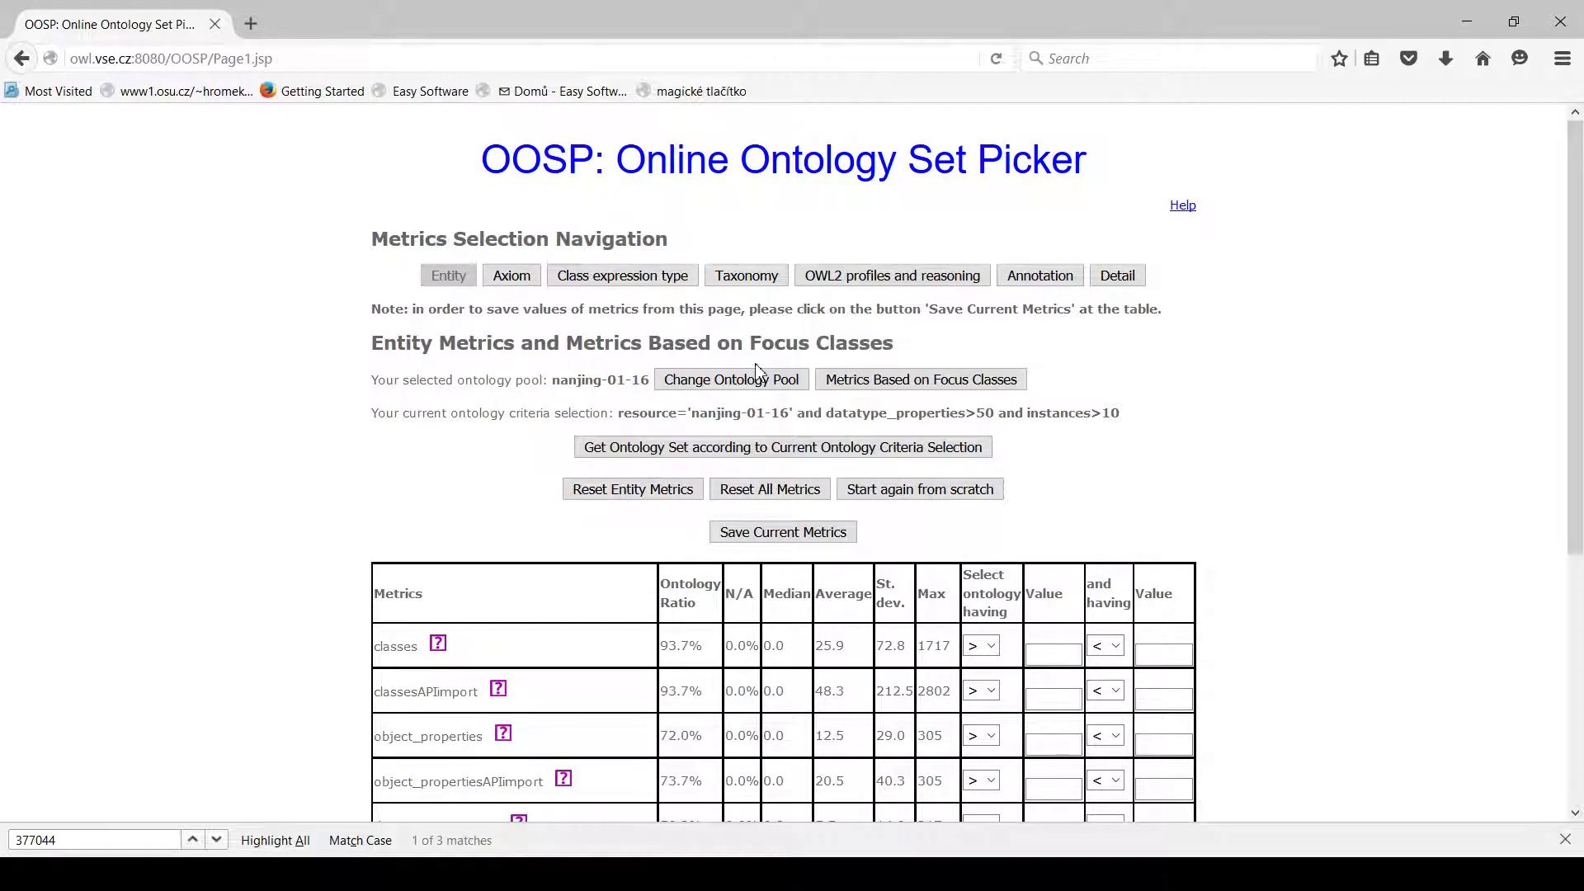
In the annotation metrics, require labels greater than 50 and save the current metrics.
{"action": "left_click", "coordinate": [1033, 281]}
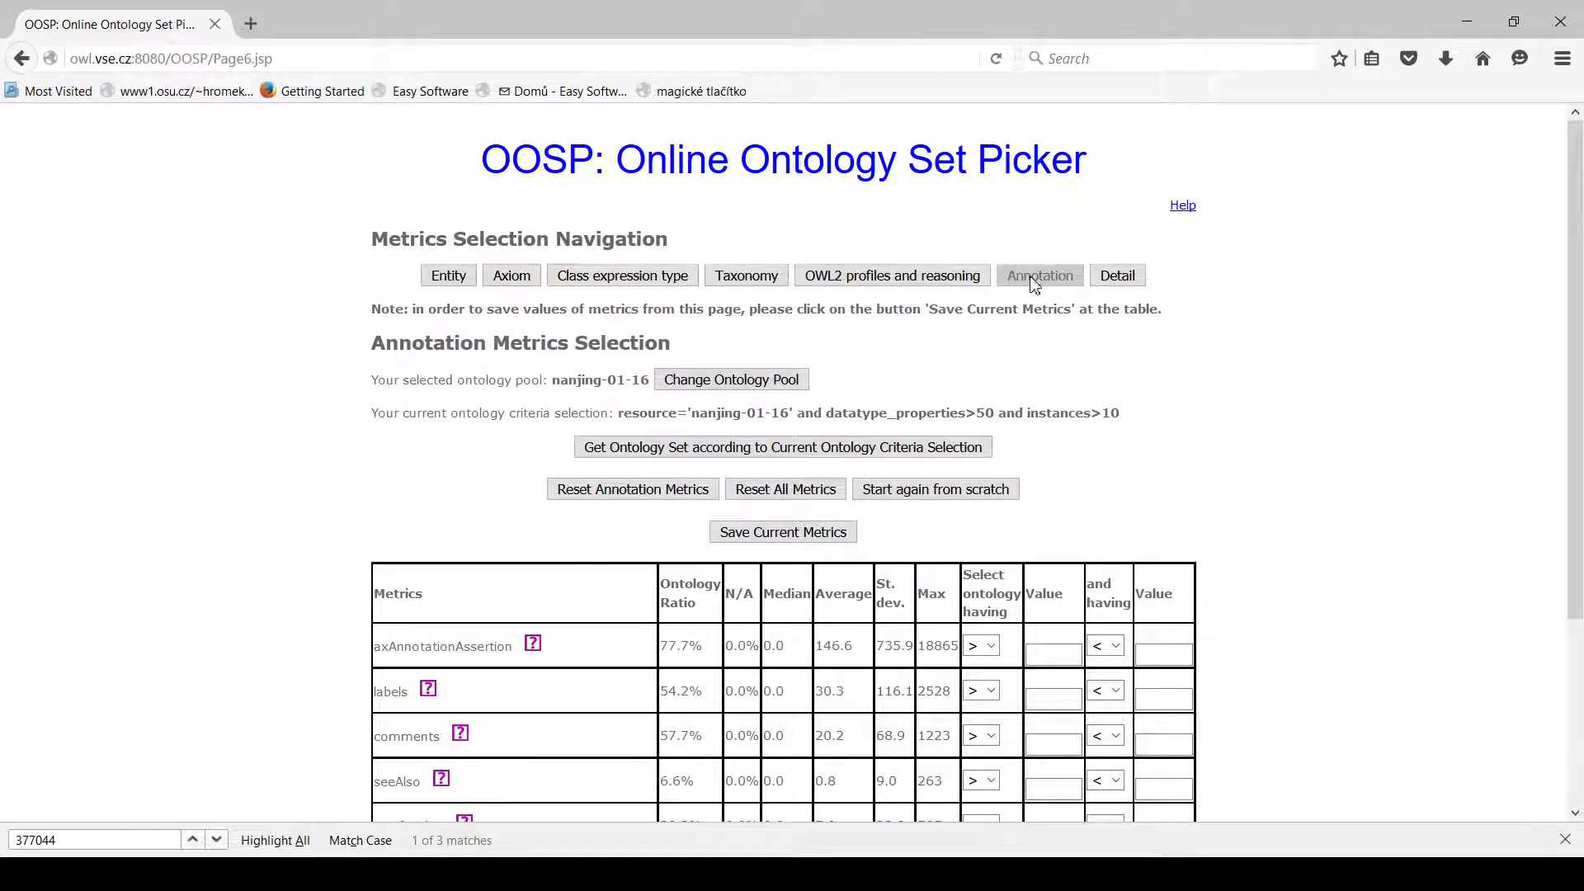
{"action": "left_click", "coordinate": [1052, 696]}
{"action": "type", "text": "50"}
{"action": "left_click", "coordinate": [1181, 665]}
{"action": "scroll", "coordinate": [1227, 689], "scroll_direction": "down", "scroll_amount": 5}
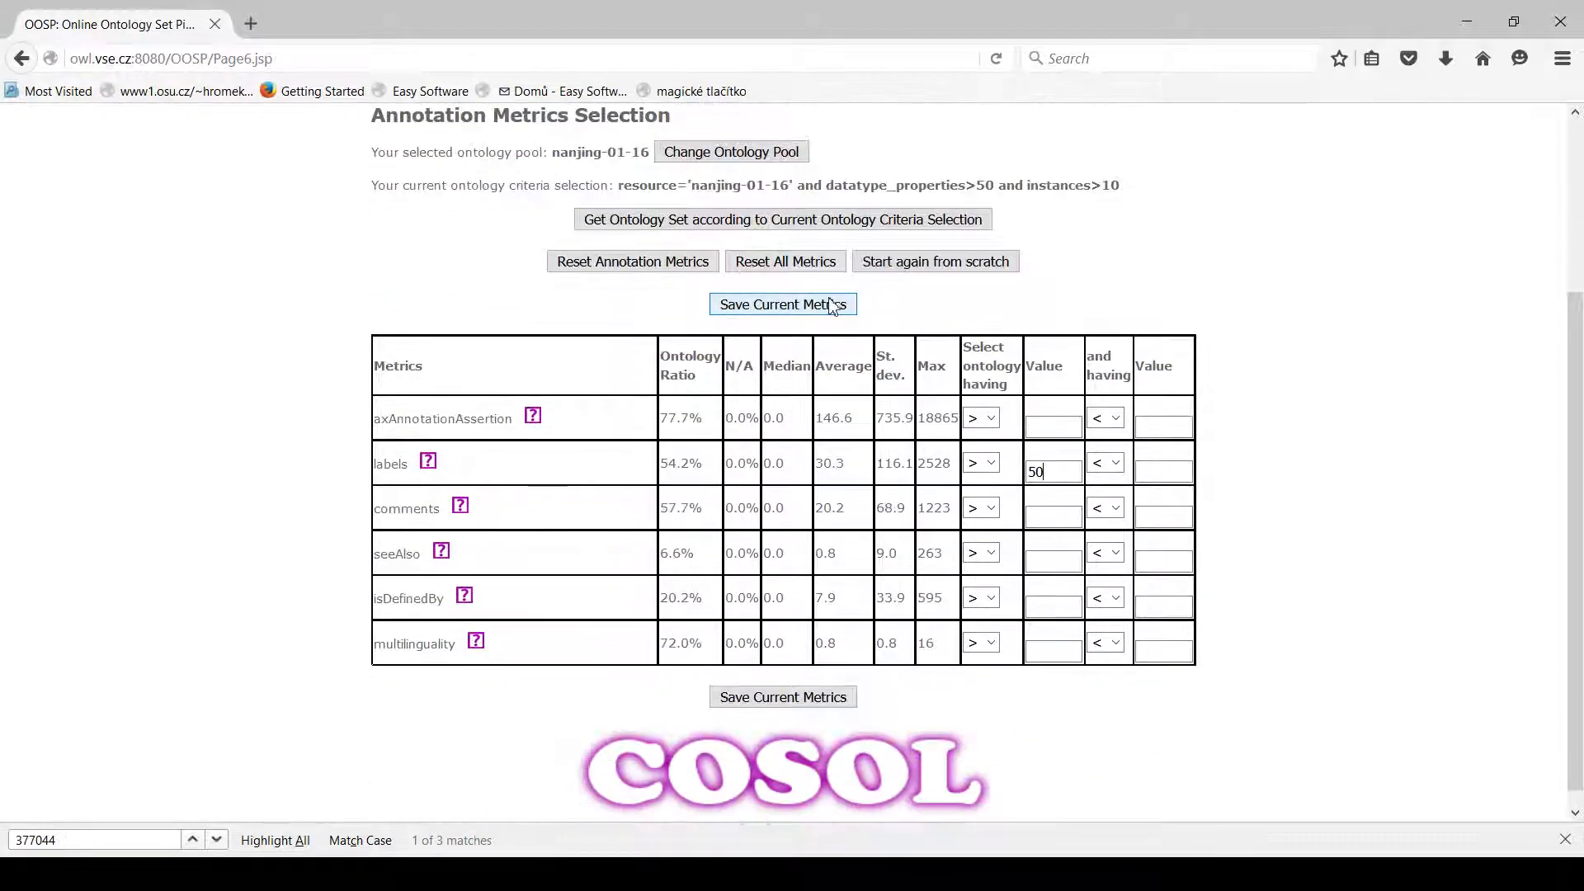
{"action": "left_click", "coordinate": [834, 305]}
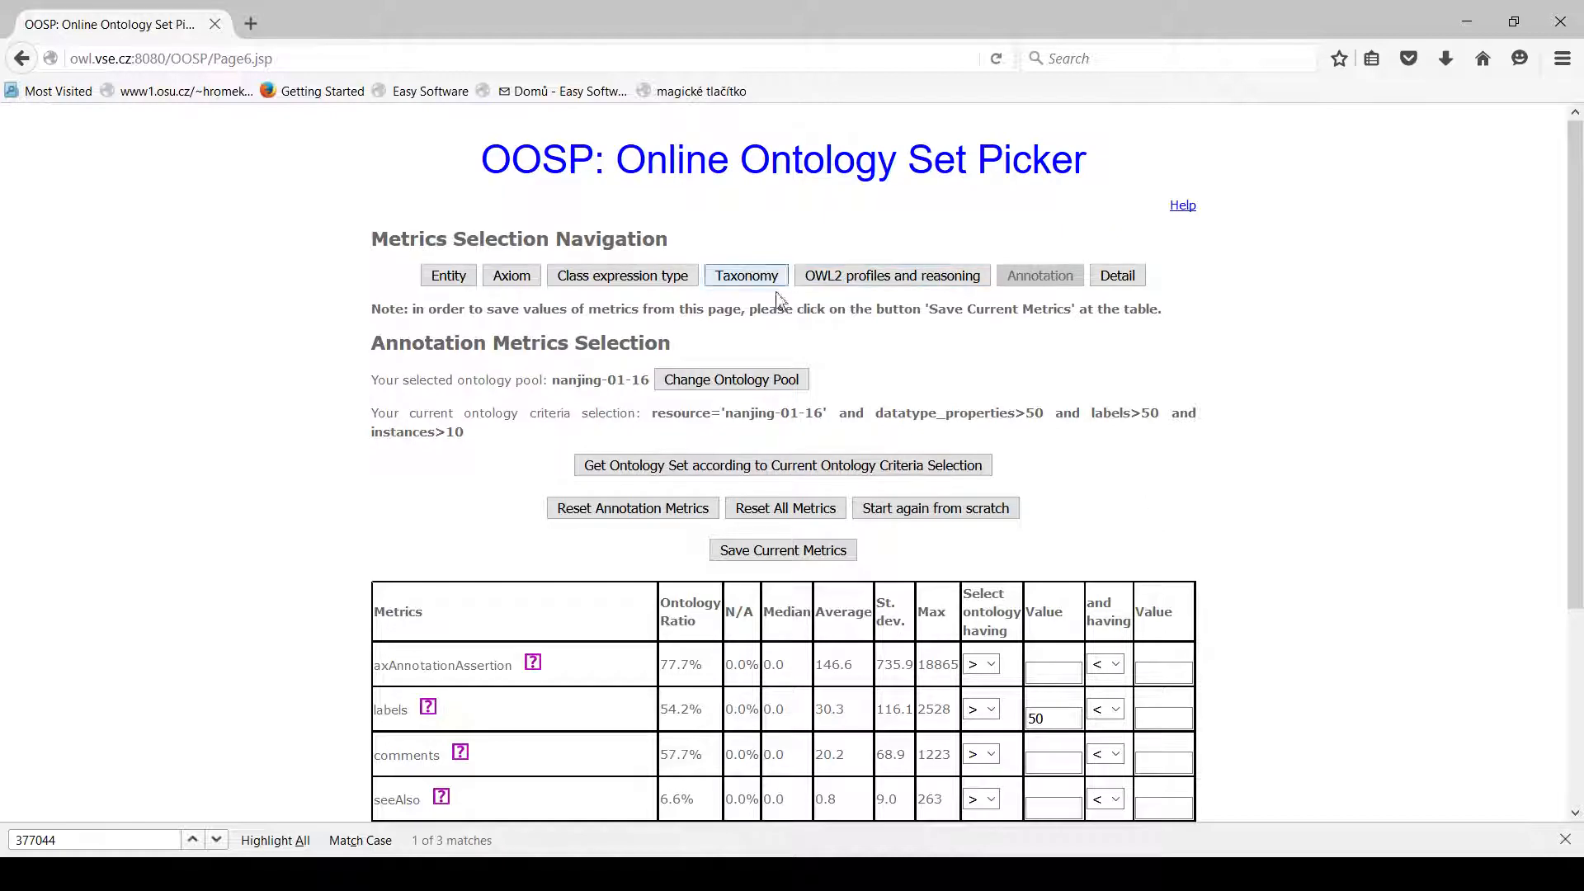
Get the ontology set matching the current criteria and review its metrics table, summary and download options.
{"action": "left_click", "coordinate": [765, 475]}
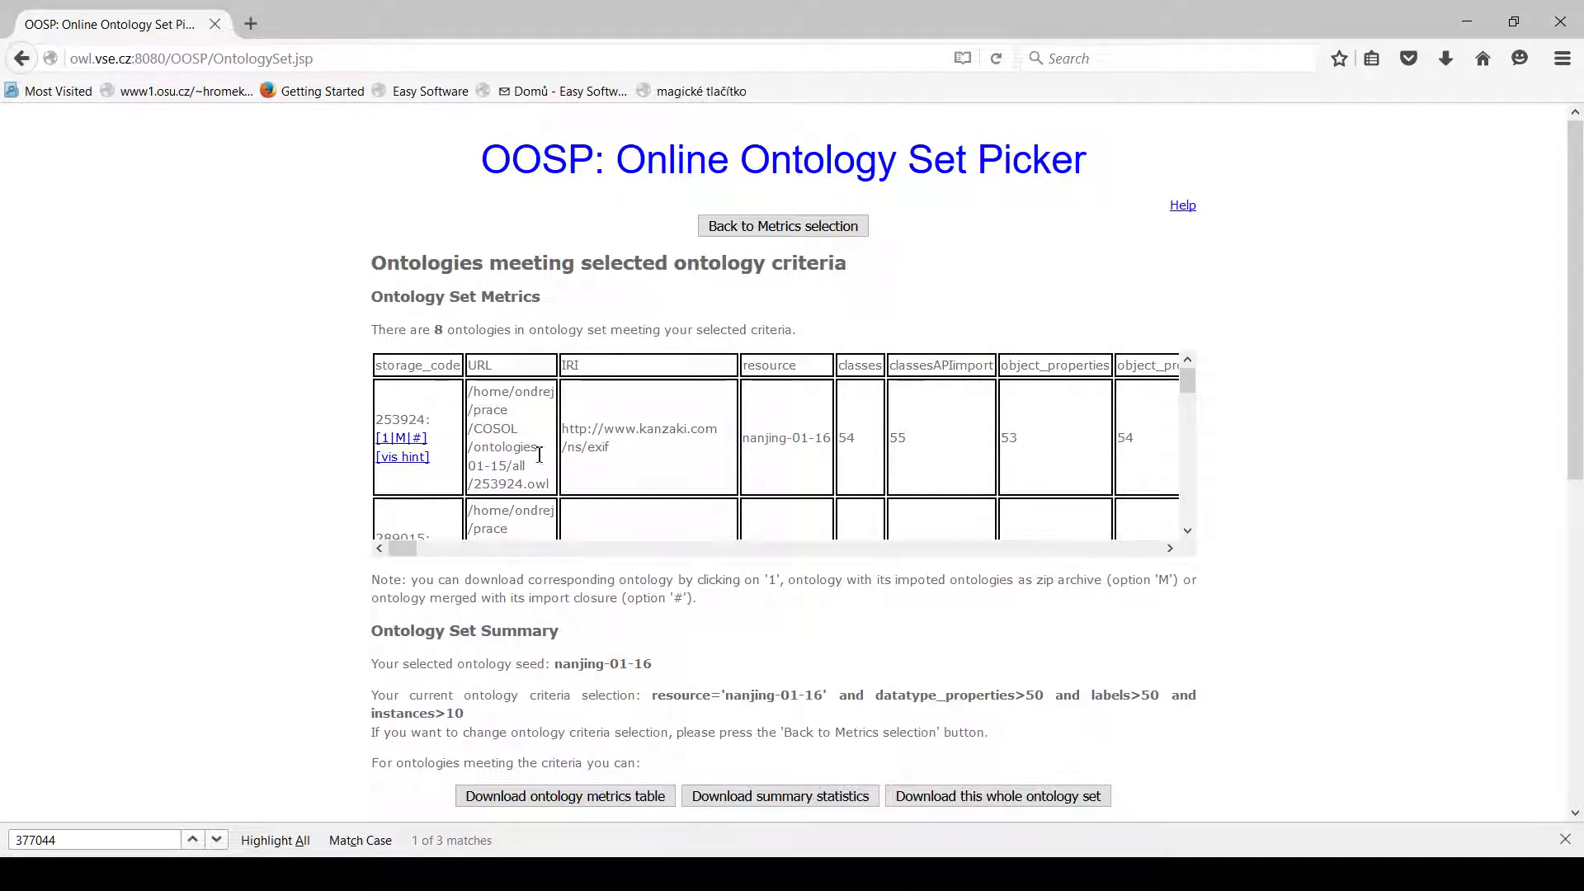
{"action": "scroll", "coordinate": [487, 446], "scroll_direction": "down", "scroll_amount": 3}
{"action": "scroll", "coordinate": [488, 446], "scroll_direction": "down", "scroll_amount": 8}
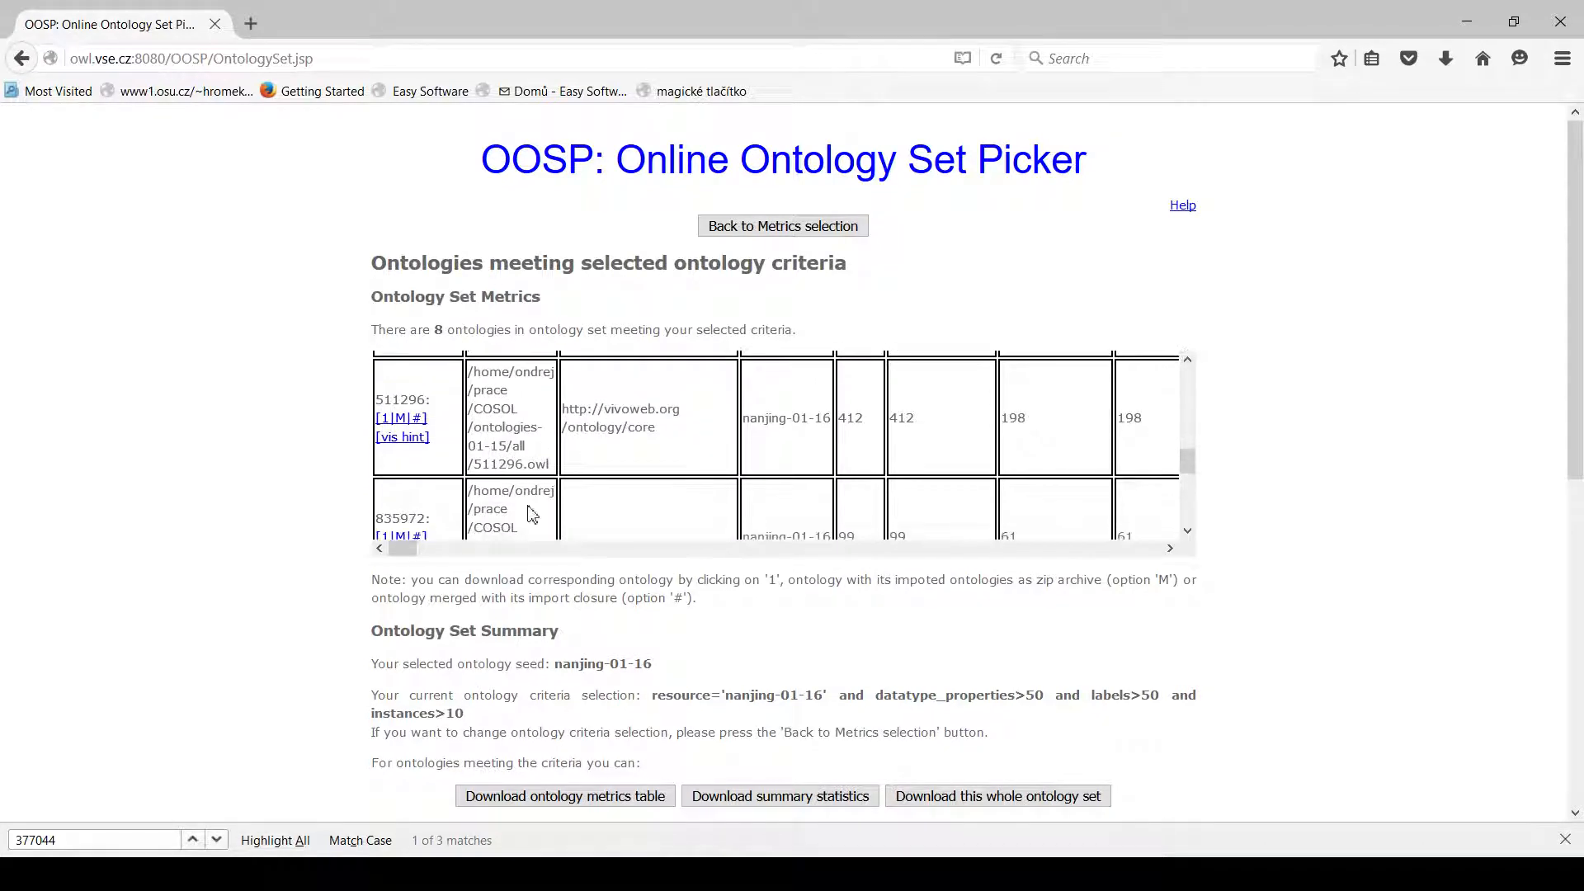
{"action": "left_click_drag", "start_coordinate": [402, 550], "coordinate": [386, 585]}
{"action": "scroll", "coordinate": [602, 470], "scroll_direction": "up", "scroll_amount": 10}
{"action": "scroll", "coordinate": [339, 548], "scroll_direction": "down", "scroll_amount": 3}
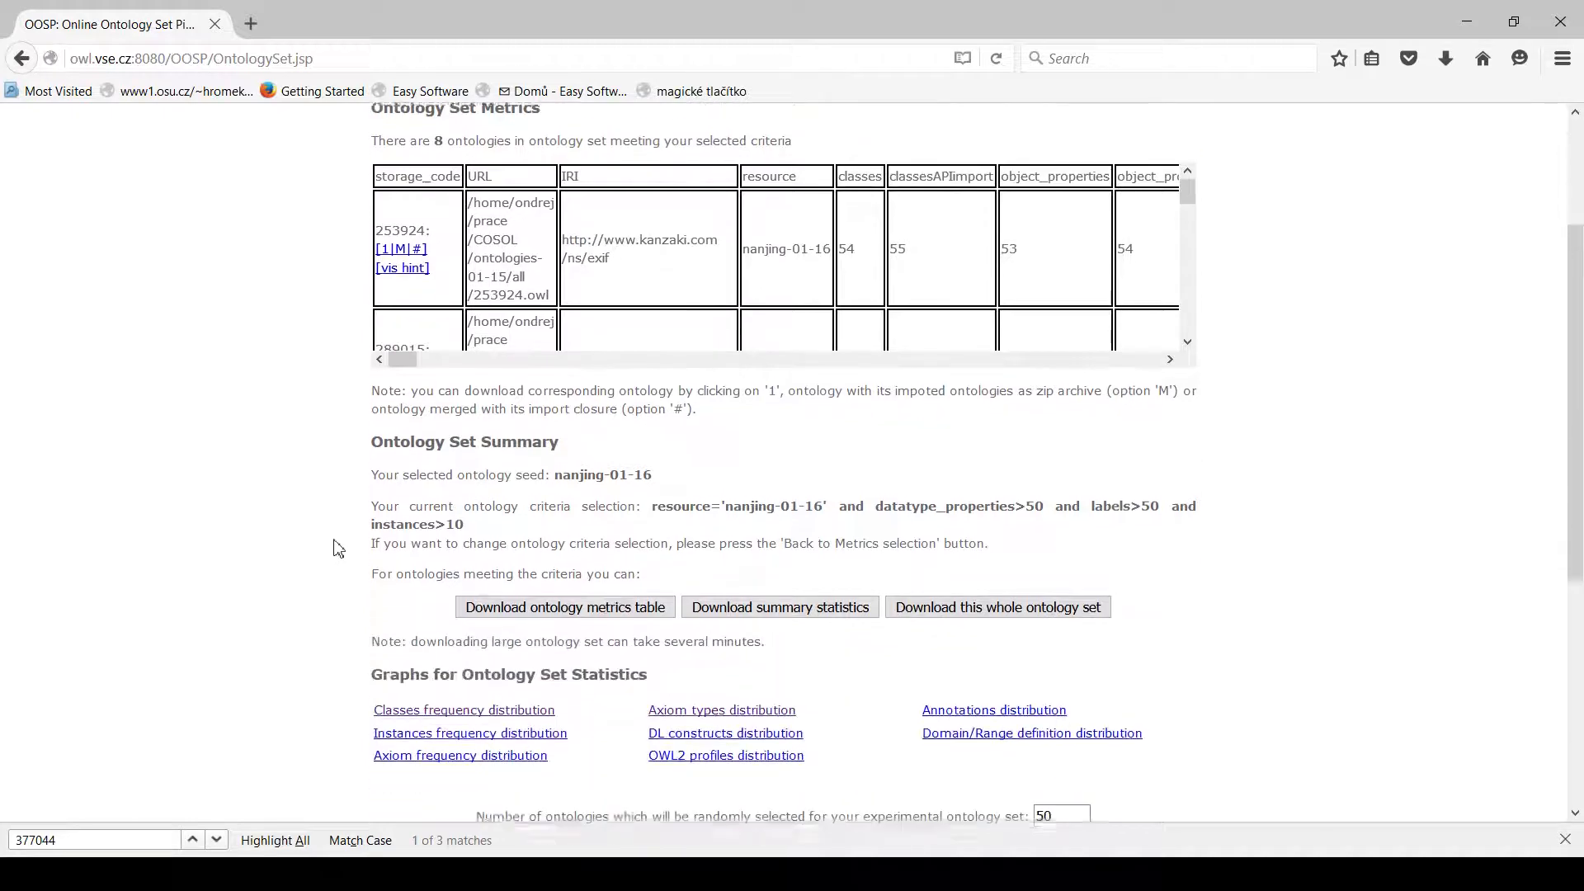
{"action": "left_click_drag", "start_coordinate": [469, 487], "coordinate": [654, 469]}
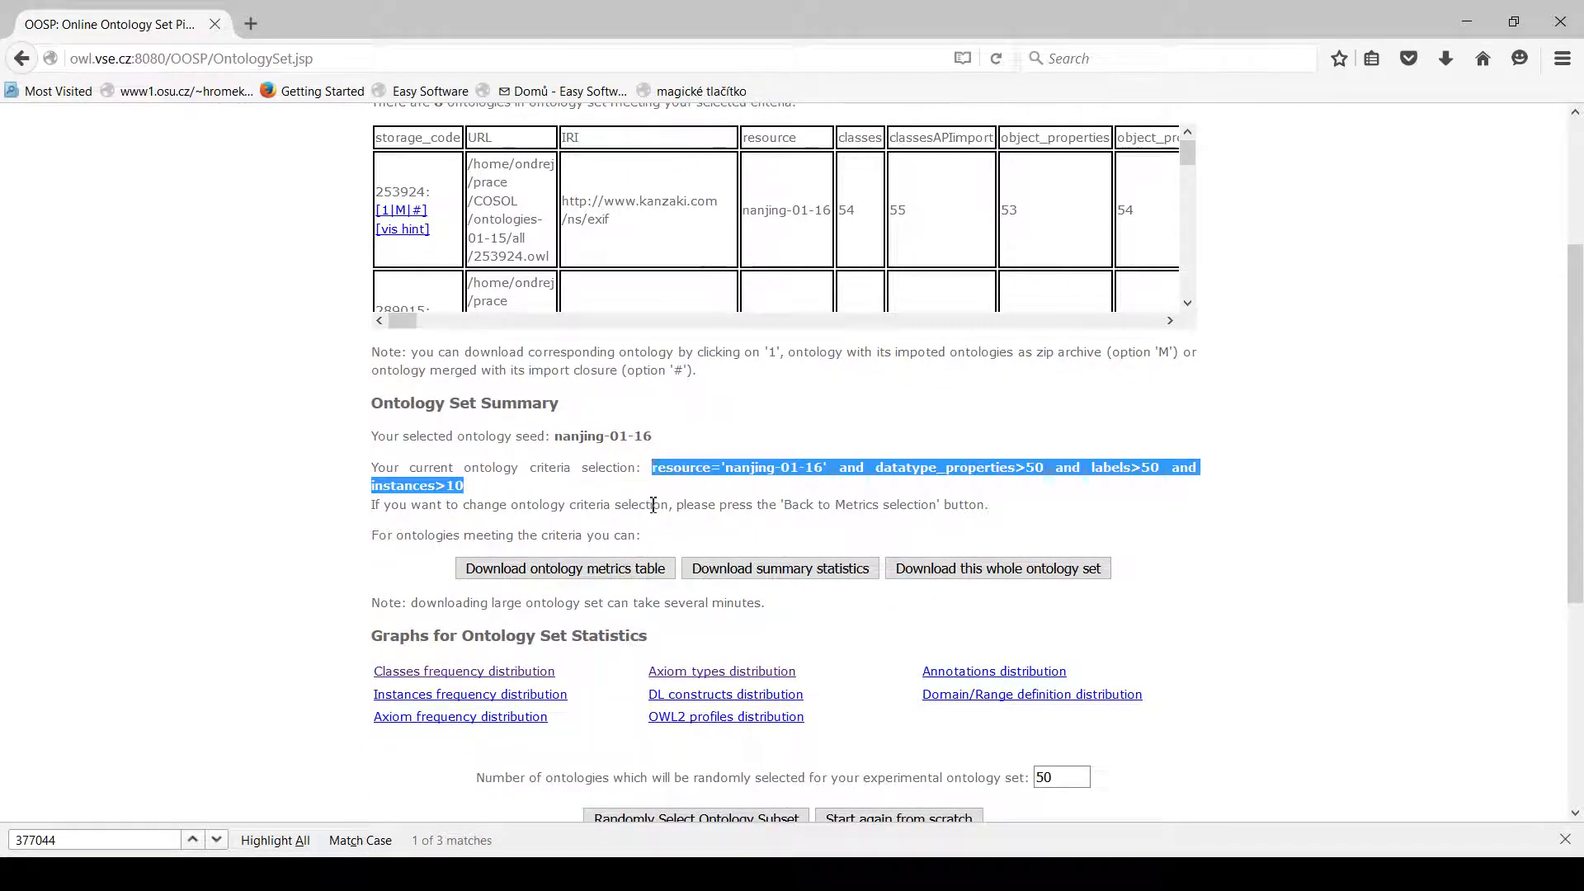
{"action": "left_click", "coordinate": [654, 502]}
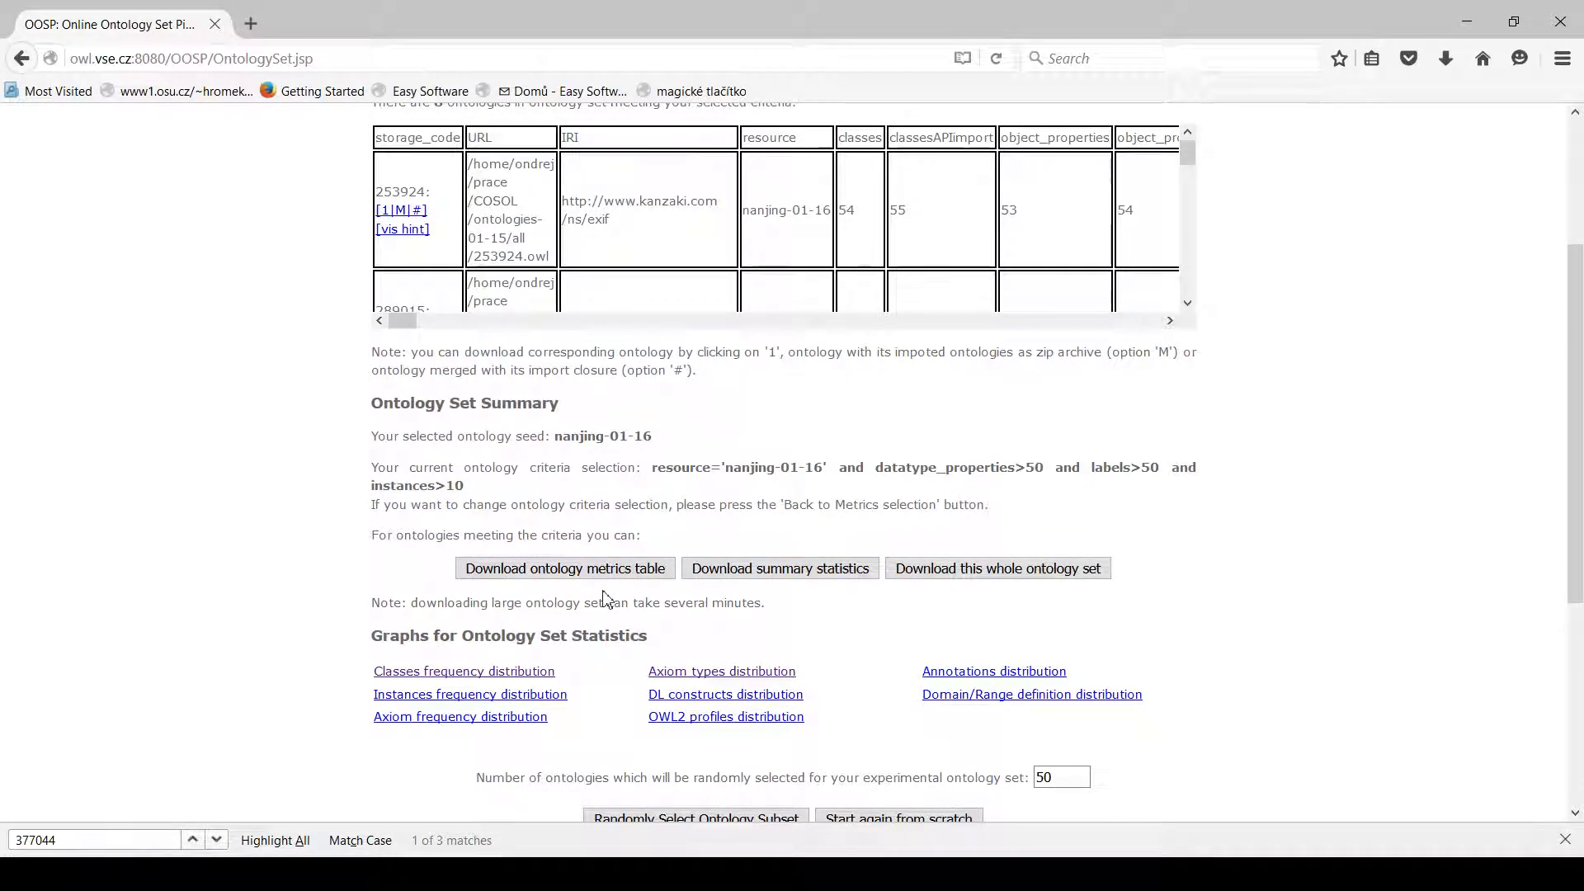
{"action": "scroll", "coordinate": [610, 602], "scroll_direction": "up", "scroll_amount": 3}
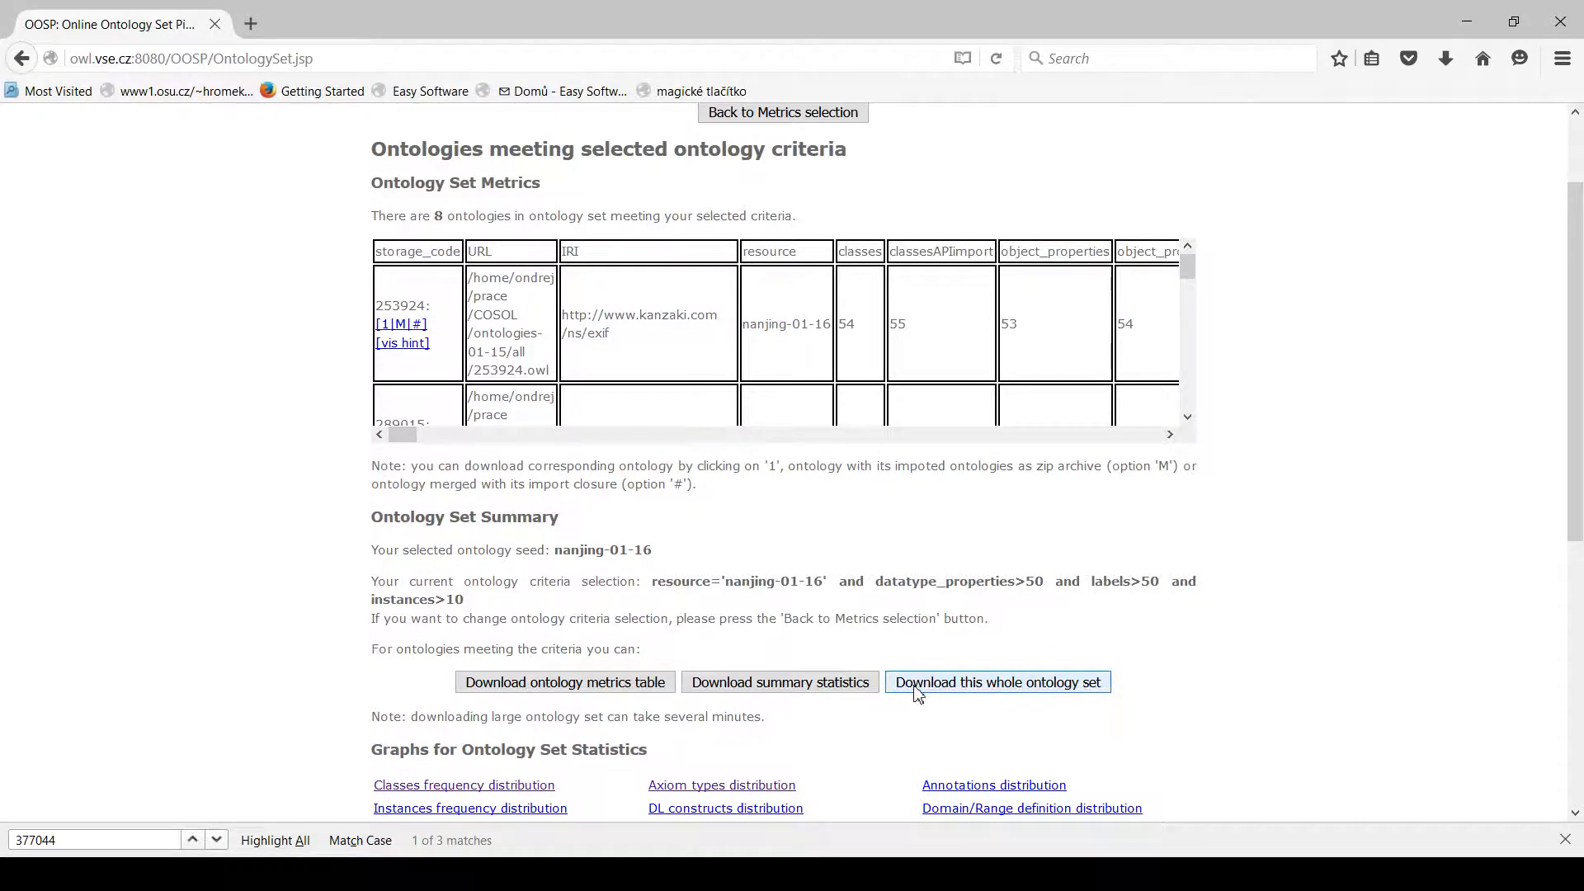
{"action": "scroll", "coordinate": [919, 696], "scroll_direction": "down", "scroll_amount": 3}
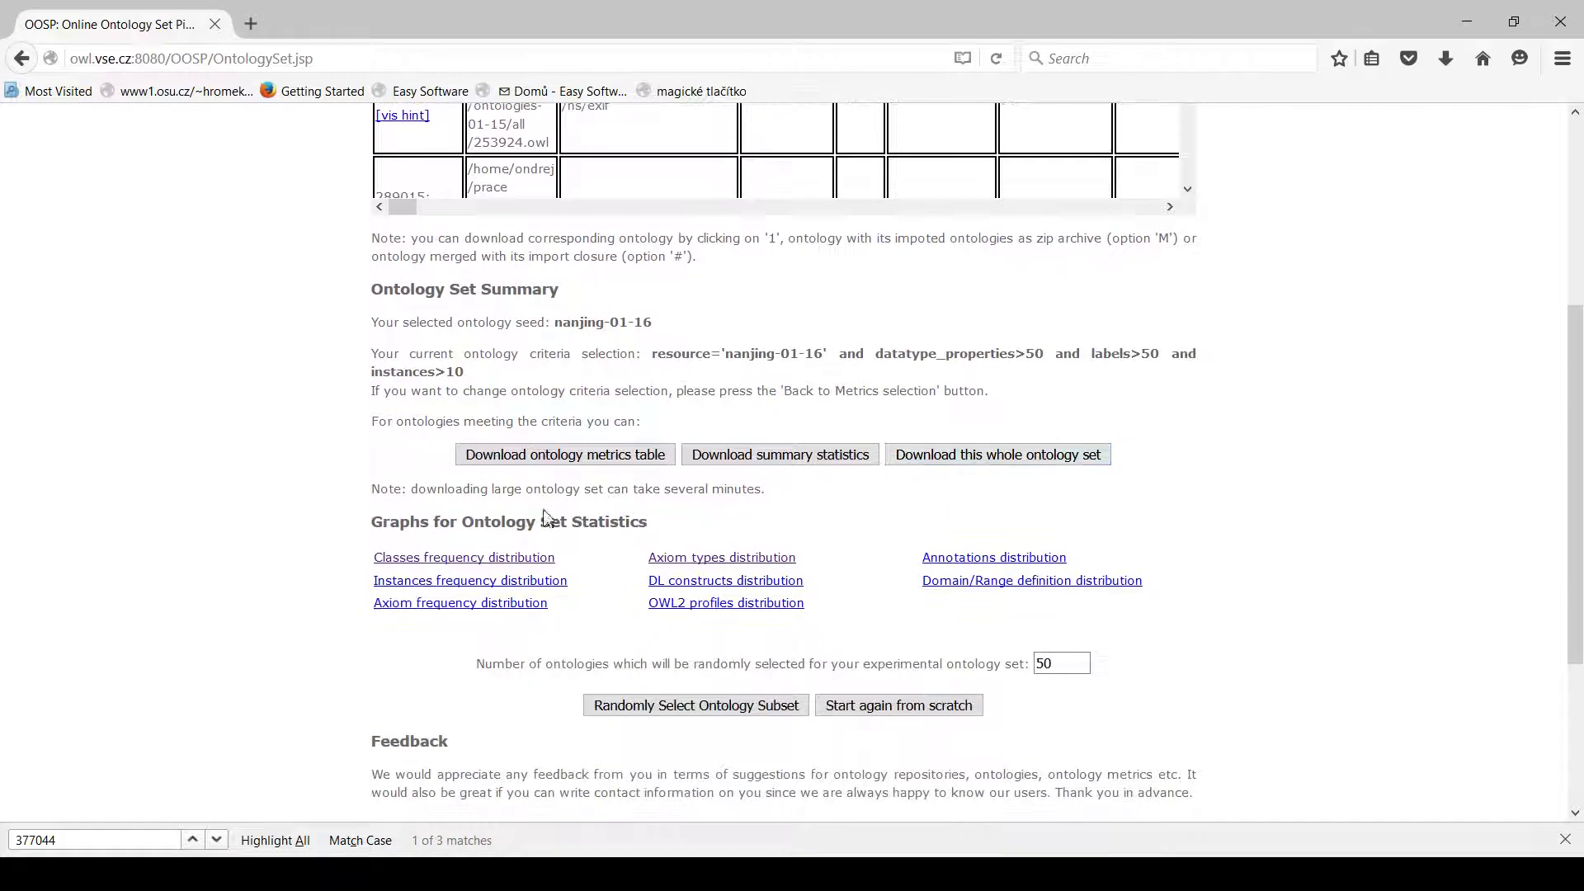
View the classes frequency distribution and axiom types distribution graphs for the ontology set, closing each one.
{"action": "left_click", "coordinate": [488, 568]}
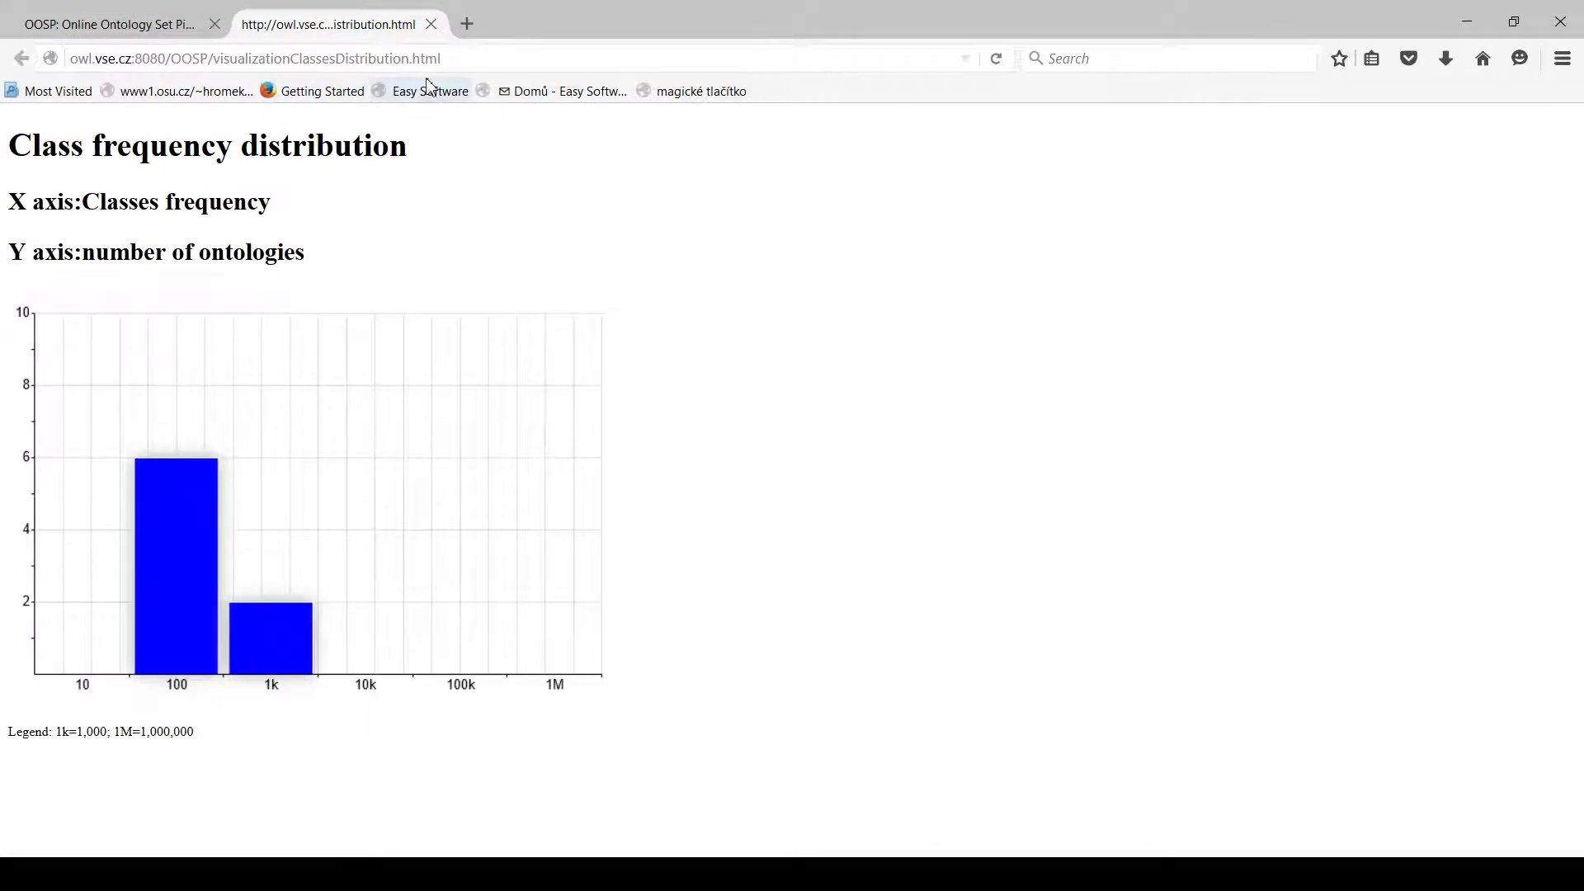
{"action": "left_click", "coordinate": [430, 23]}
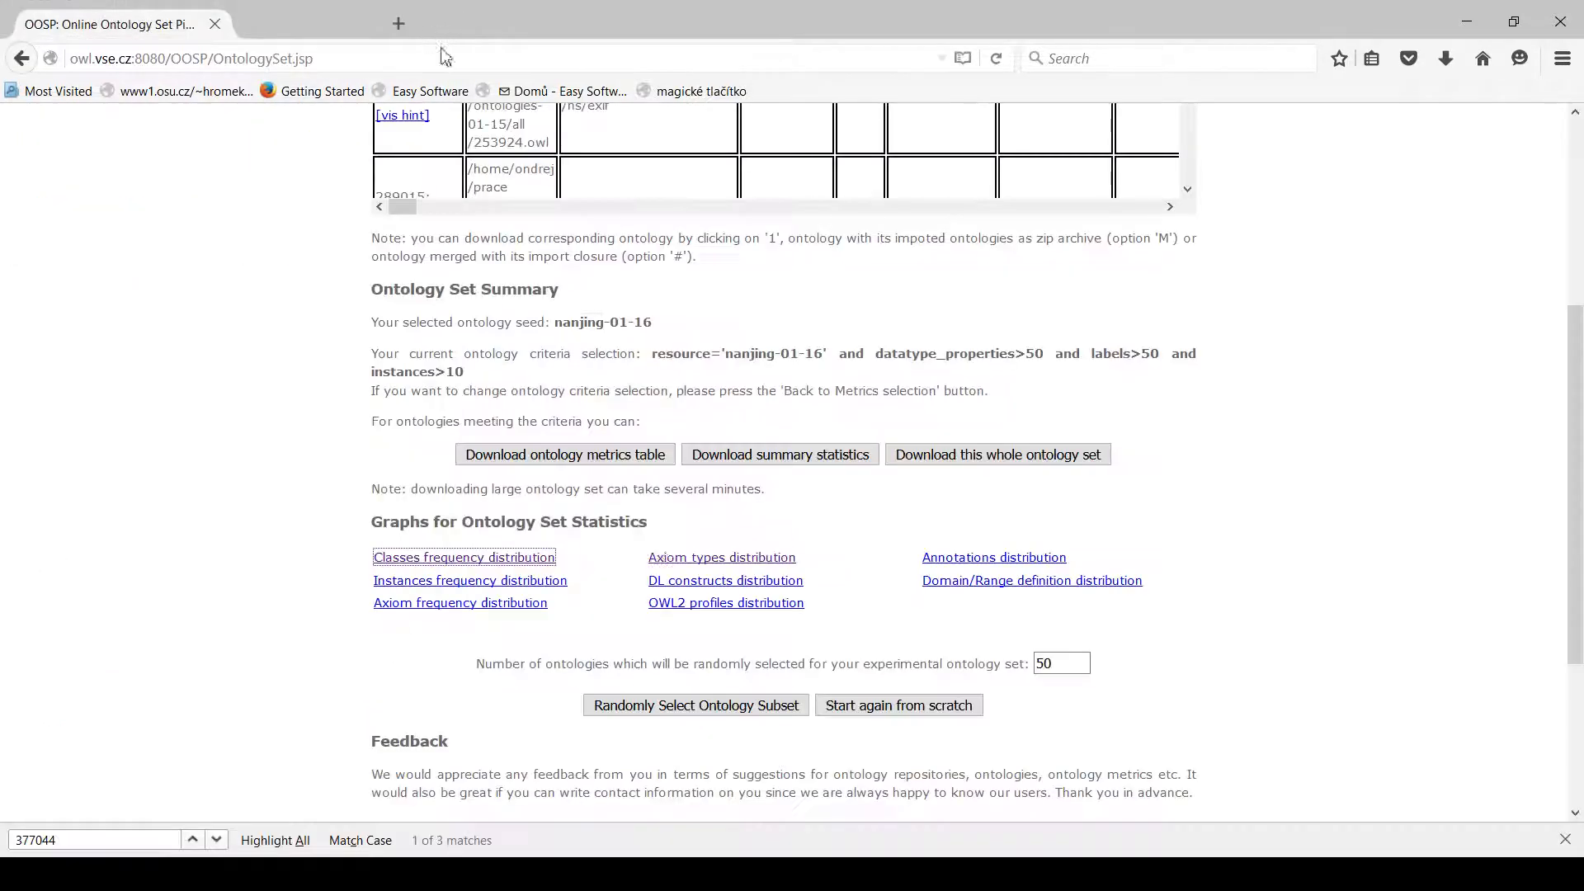
{"action": "left_click", "coordinate": [748, 559]}
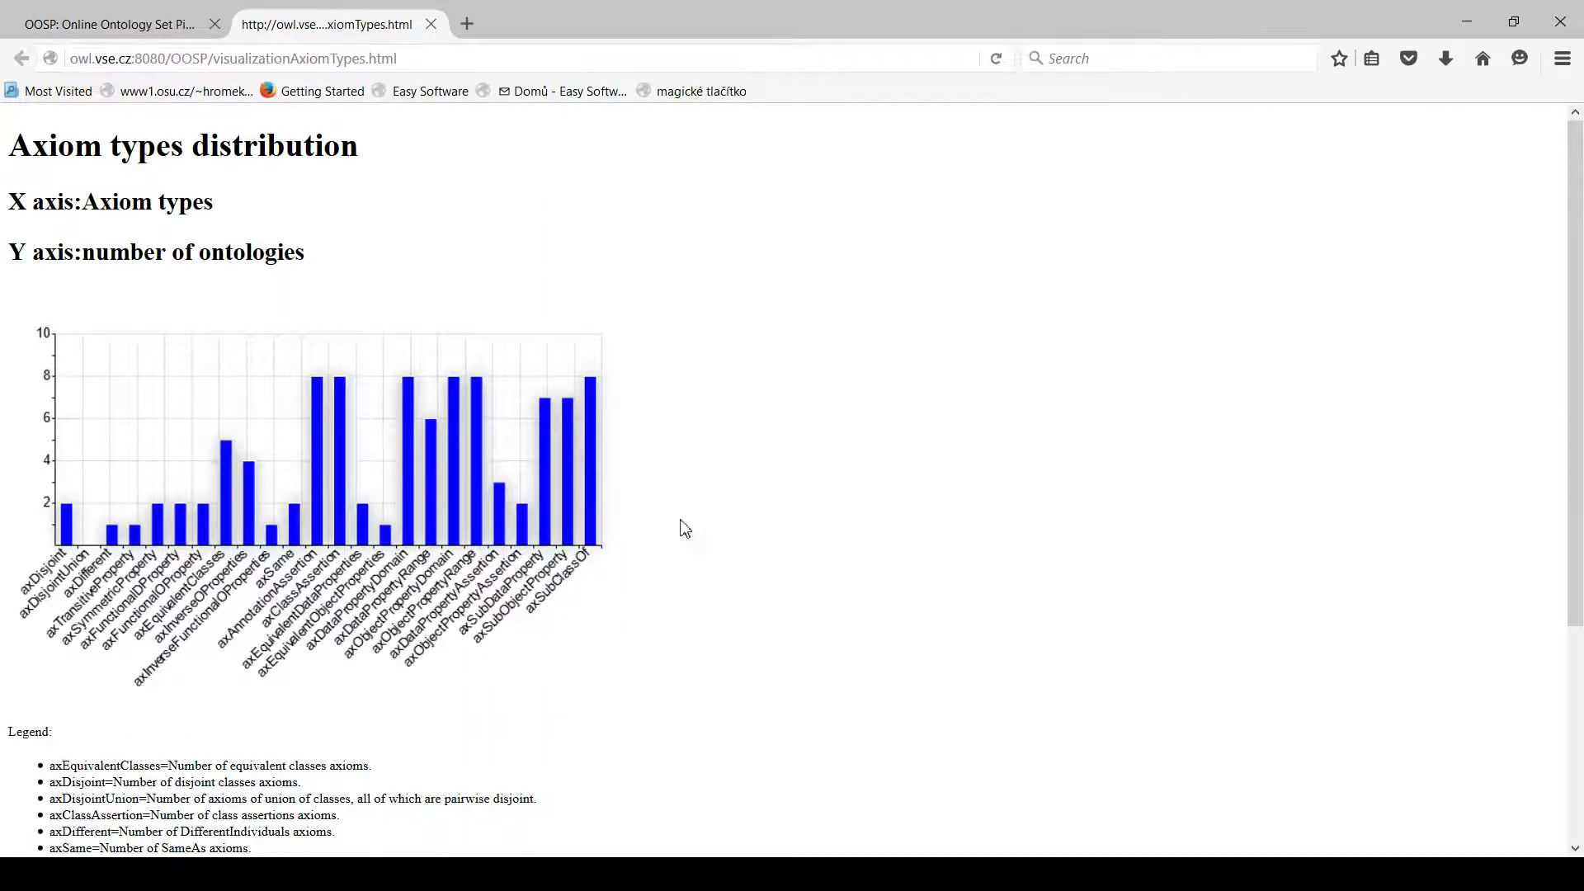
{"action": "left_click", "coordinate": [431, 23]}
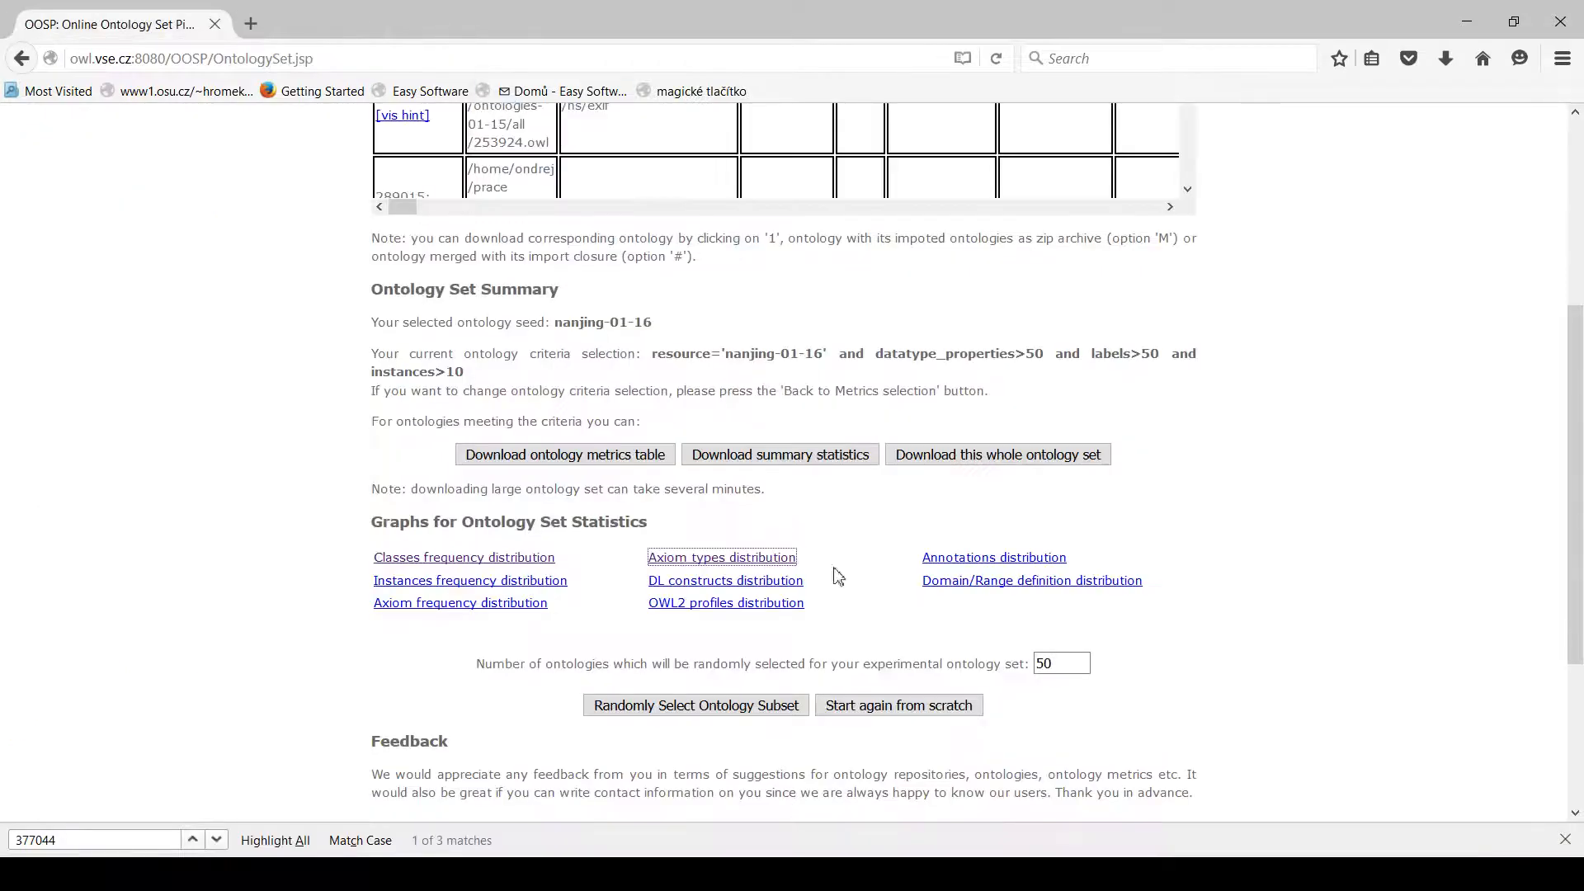
Randomly select a subset of 3 ontologies from the matching set and review its metrics and summary.
{"action": "left_click", "coordinate": [1068, 667]}
{"action": "key", "text": "BackSpace"}
{"action": "left_click", "coordinate": [773, 712]}
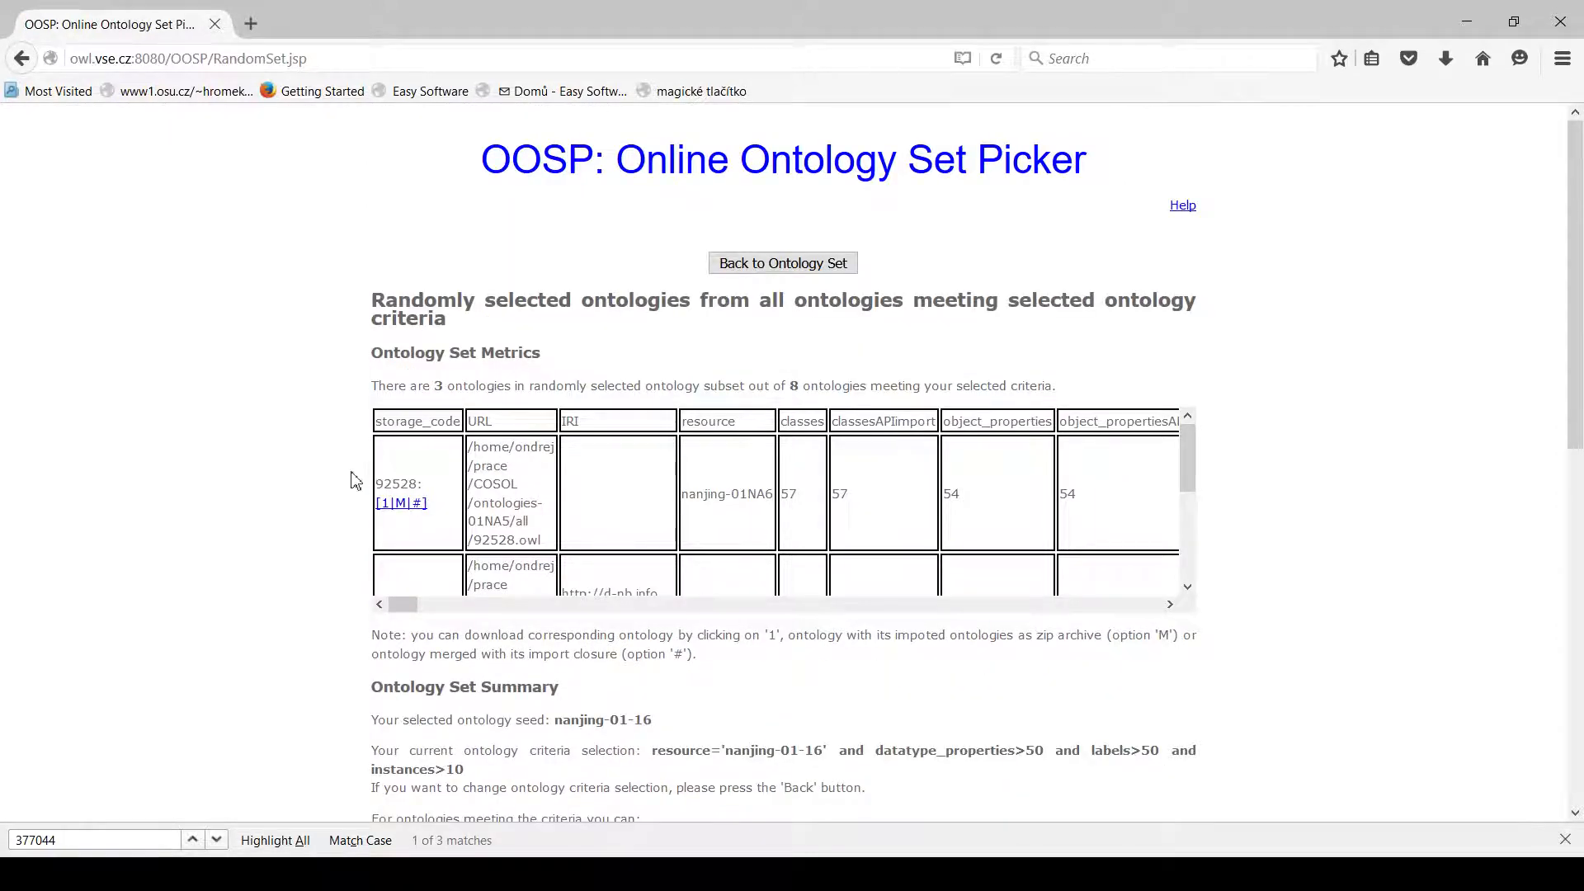
{"action": "scroll", "coordinate": [309, 506], "scroll_direction": "down", "scroll_amount": 3}
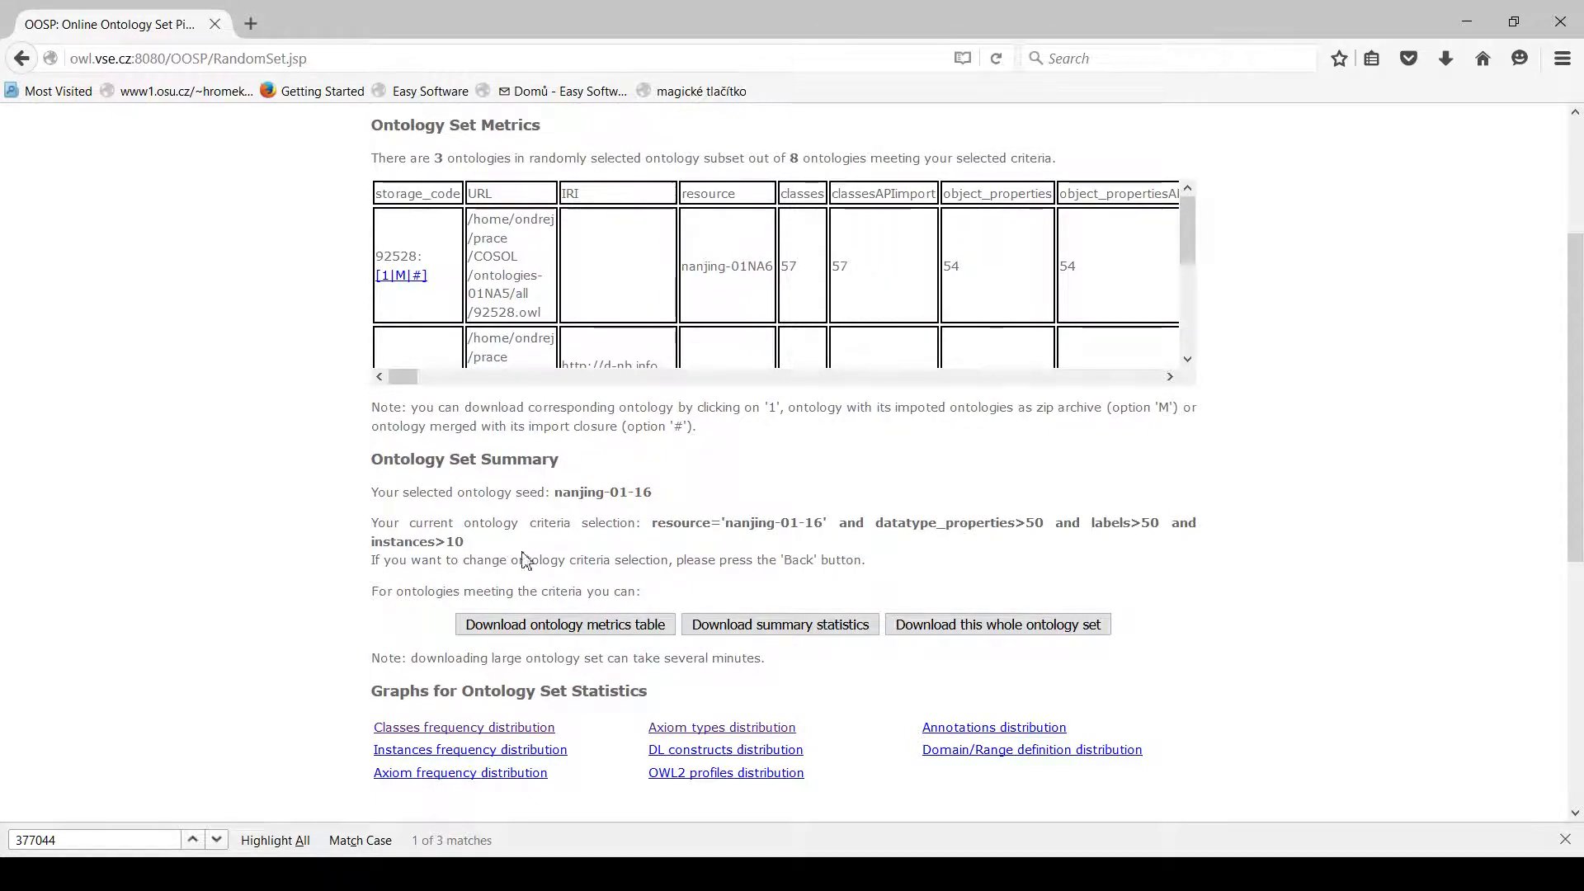
{"action": "scroll", "coordinate": [862, 211], "scroll_direction": "up", "scroll_amount": 5}
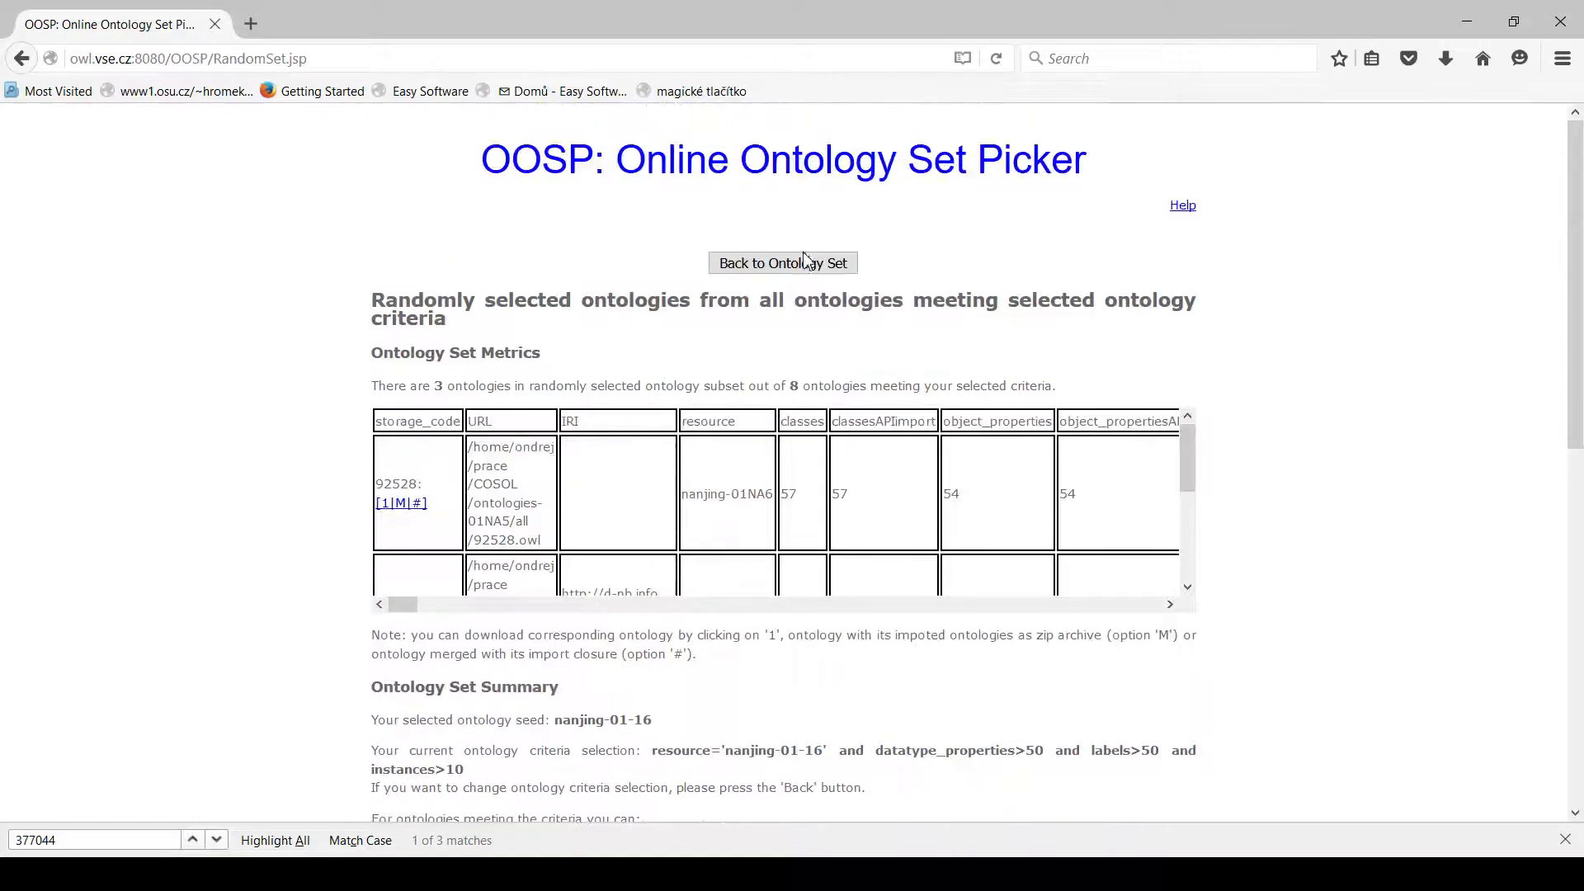
Return to the metrics selection and change the ontology pool to LOV 01-2016 (509 ontologies).
{"action": "left_click", "coordinate": [730, 263]}
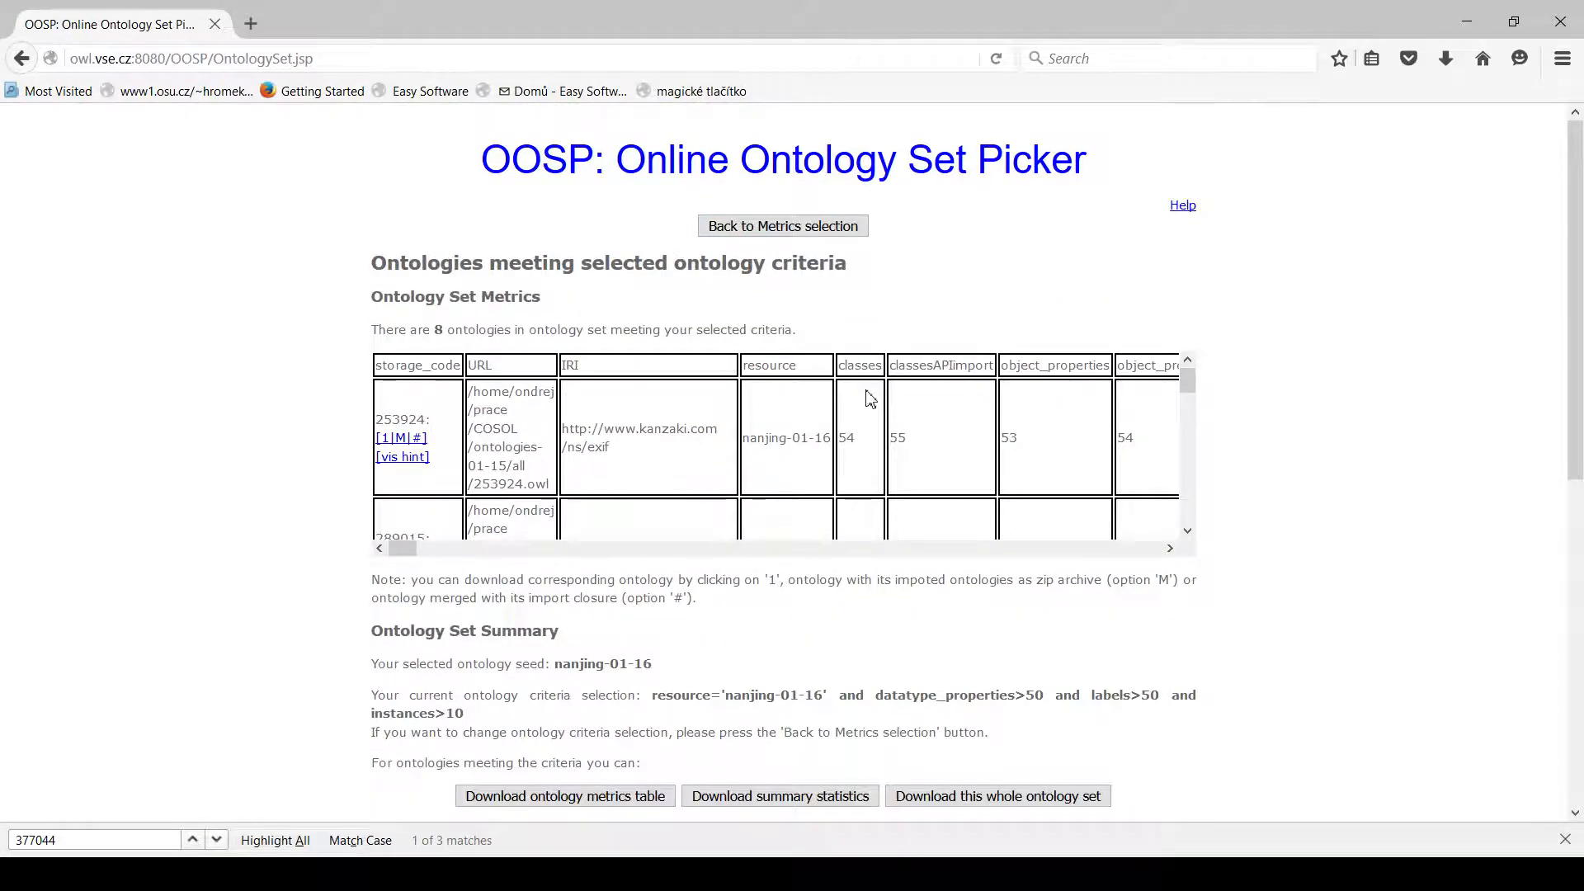
{"action": "left_click", "coordinate": [812, 229]}
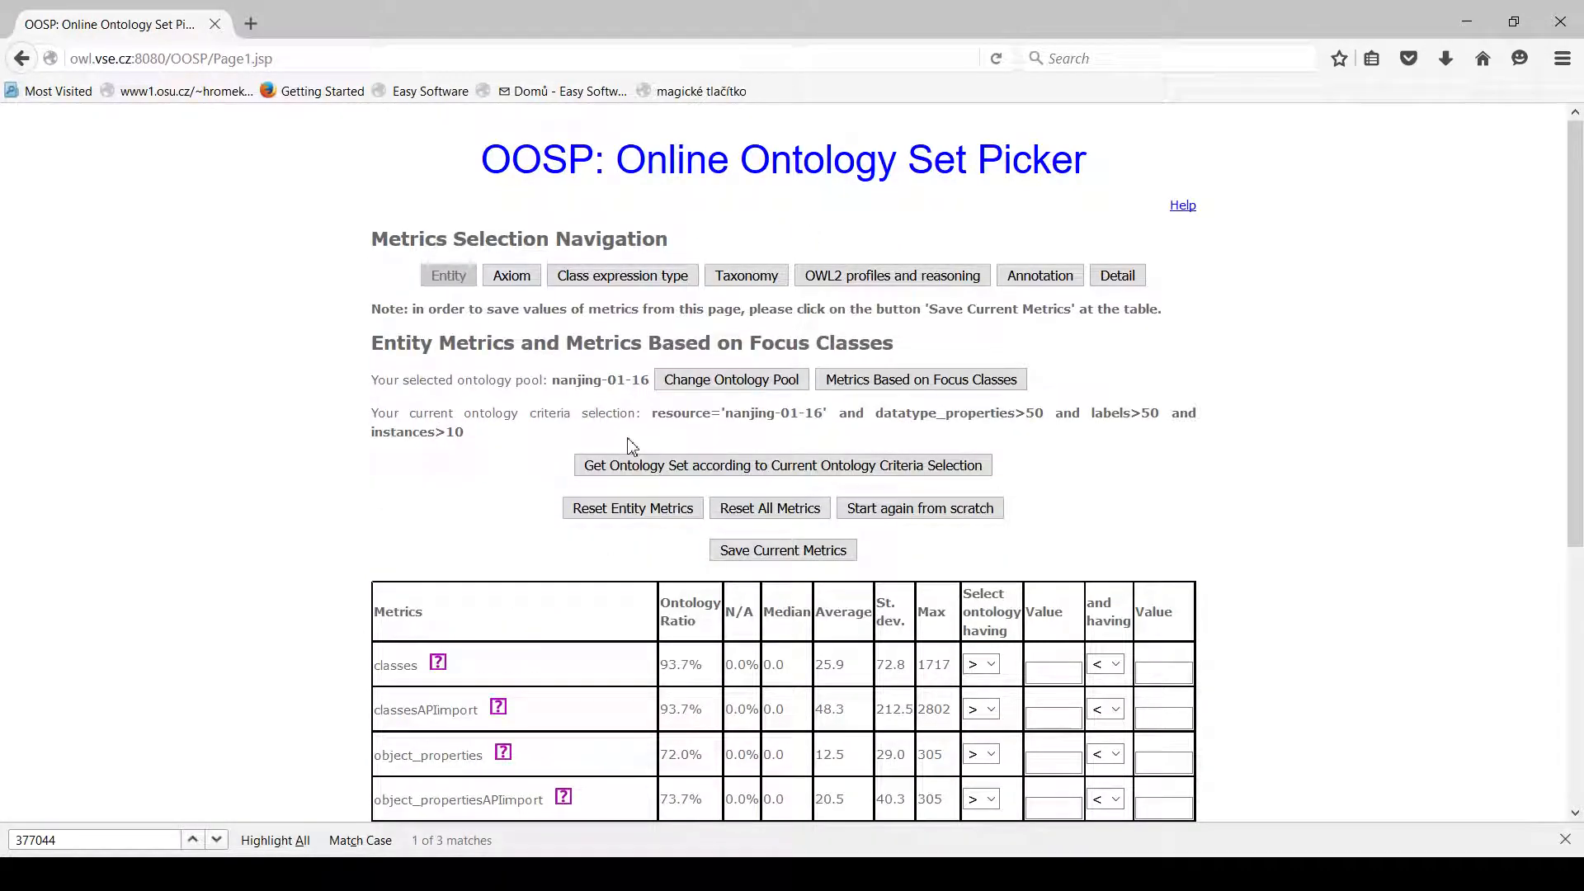
{"action": "left_click", "coordinate": [709, 383]}
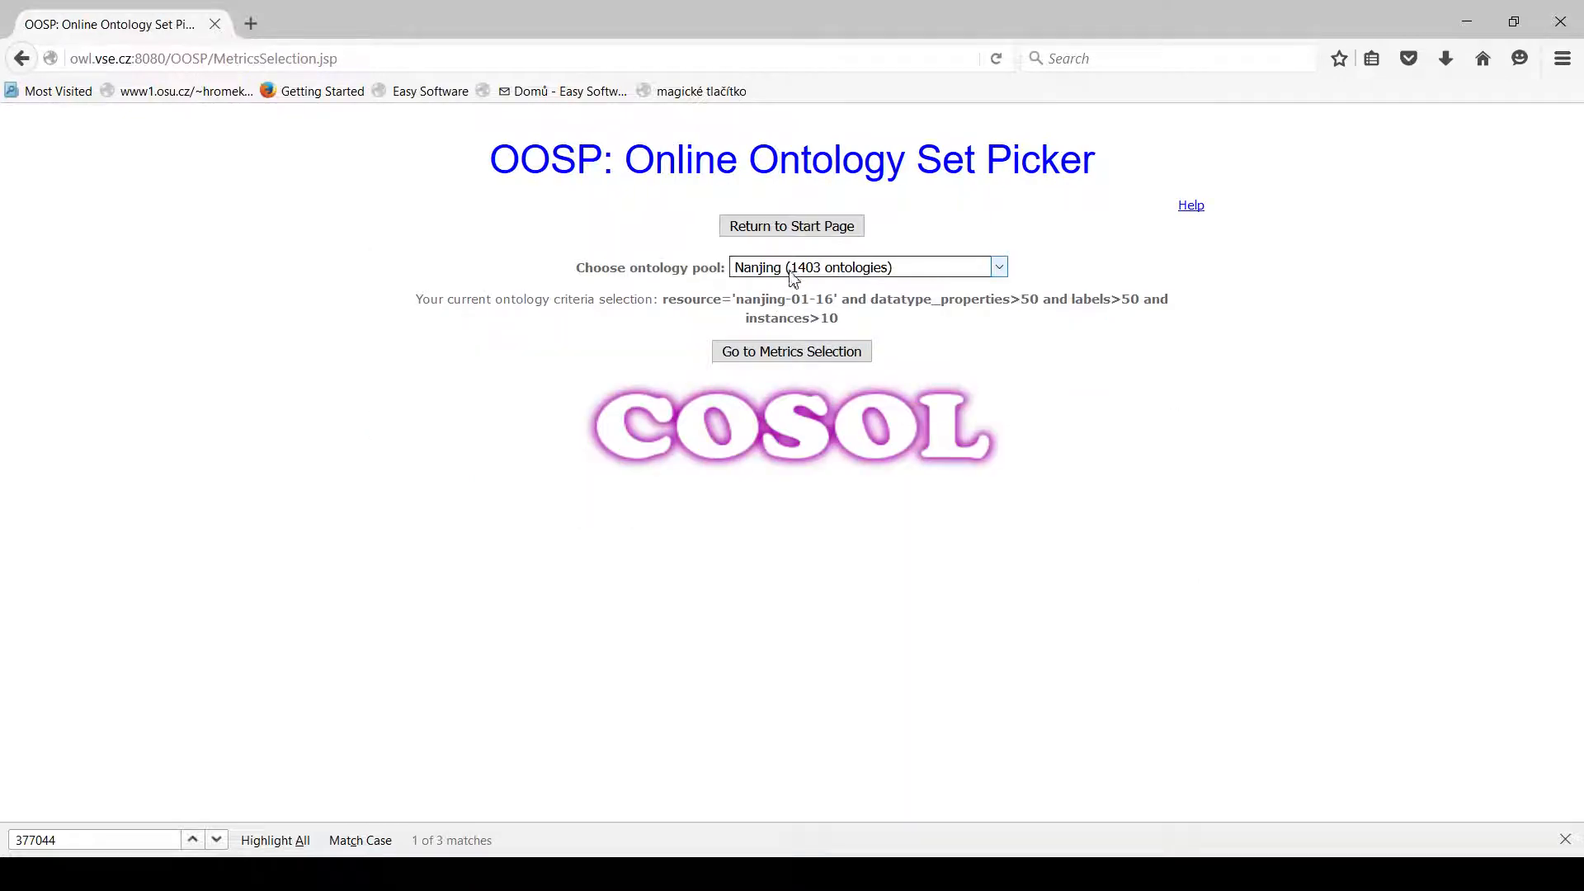
{"action": "left_click", "coordinate": [790, 272]}
{"action": "left_click", "coordinate": [782, 293]}
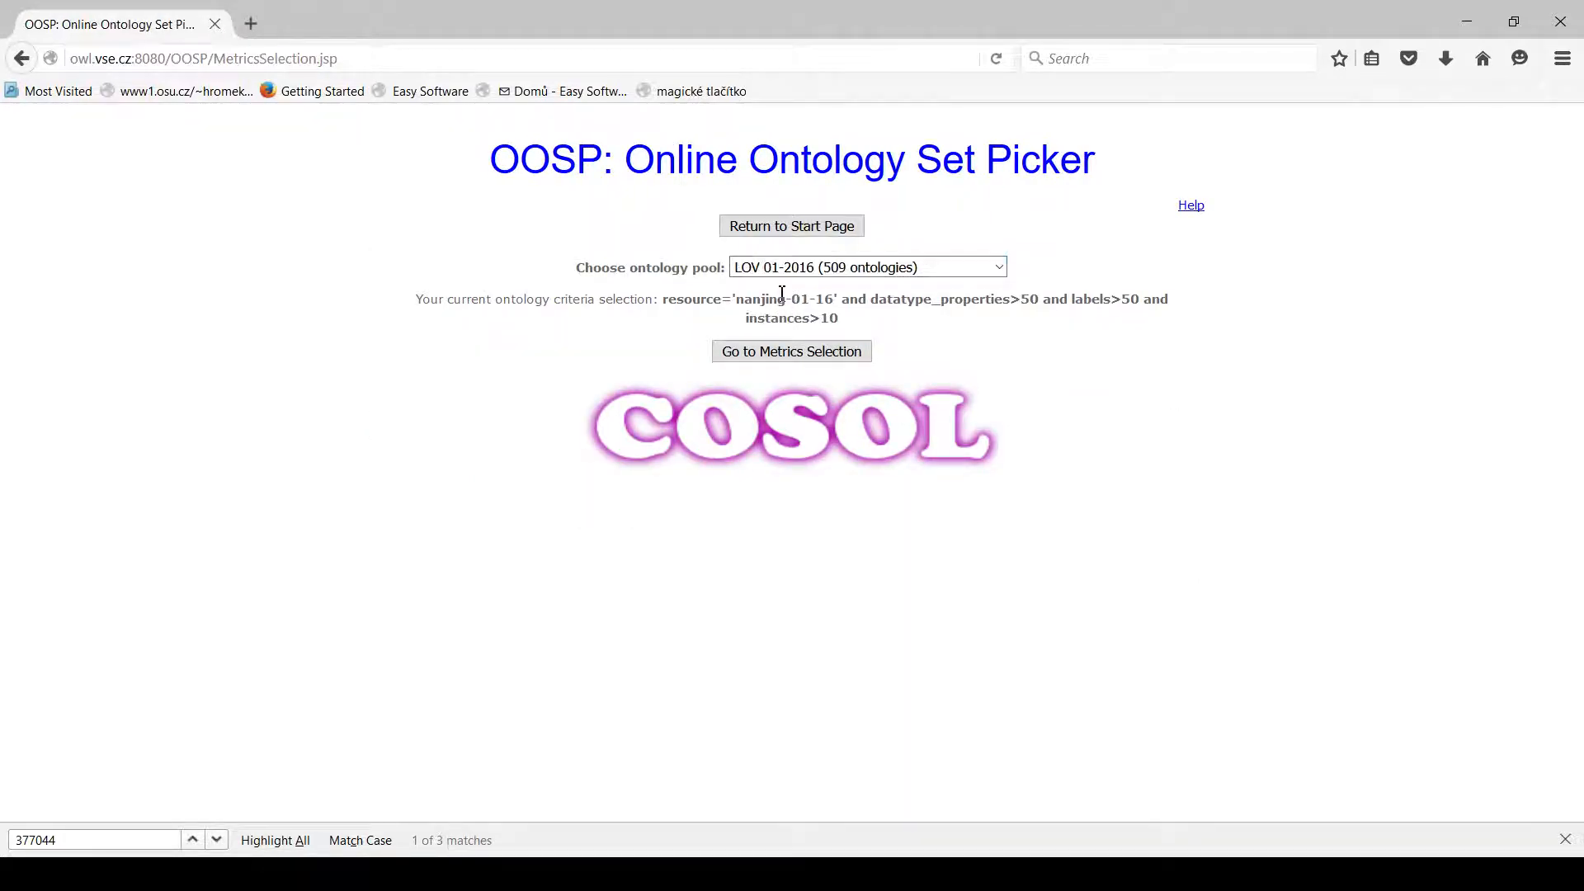
{"action": "left_click", "coordinate": [785, 361]}
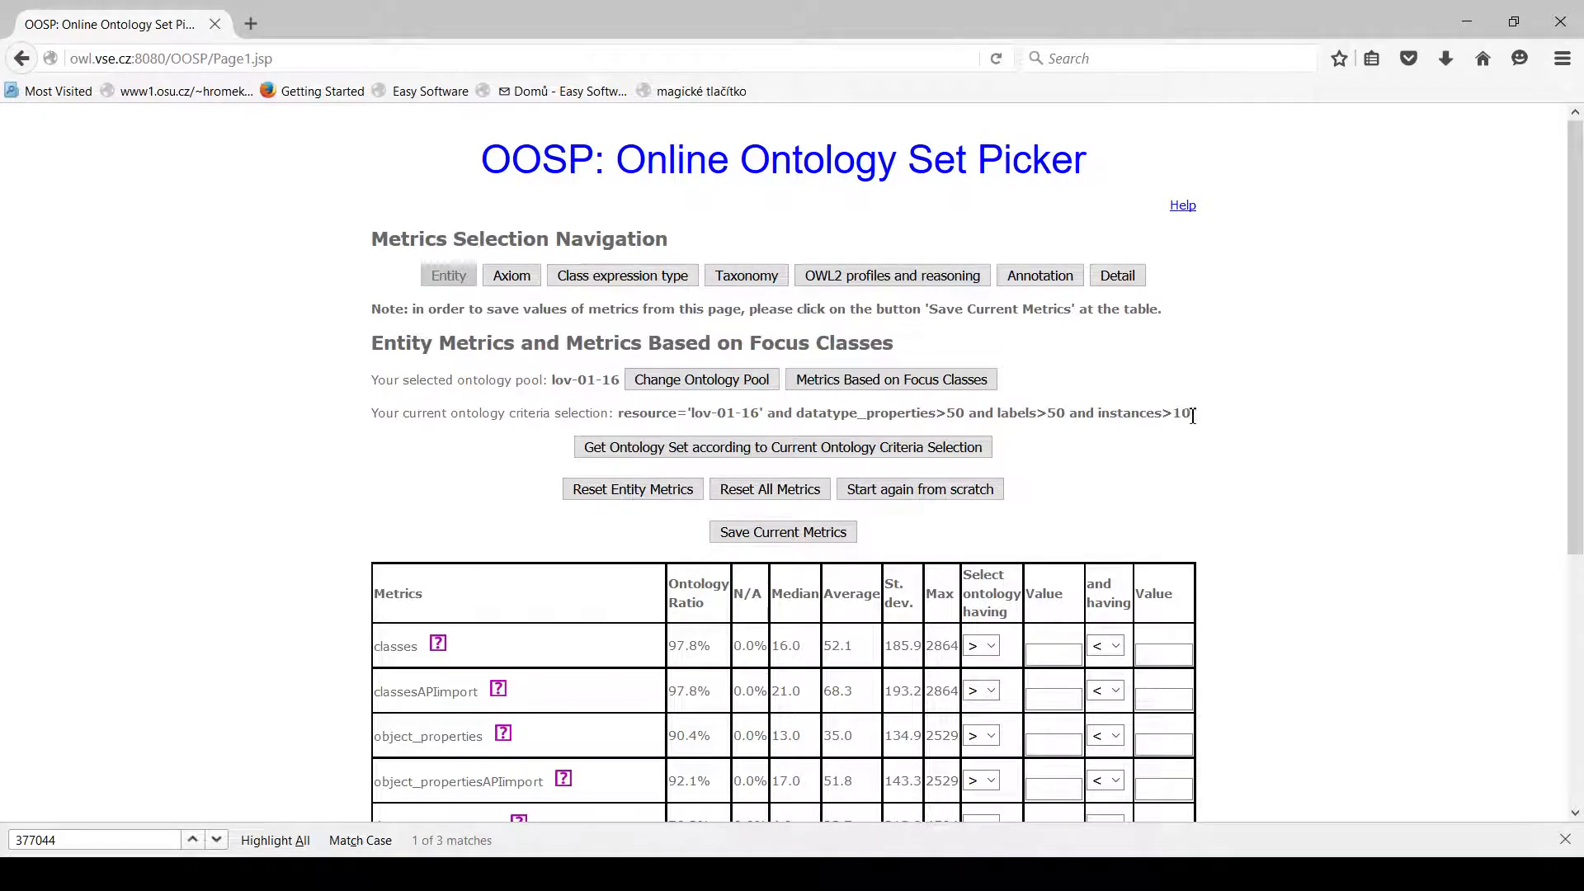
Review the retained metric criteria and get the ontology set matching them from the LOV pool.
{"action": "left_click_drag", "start_coordinate": [1190, 412], "coordinate": [797, 419]}
{"action": "left_click", "coordinate": [806, 424]}
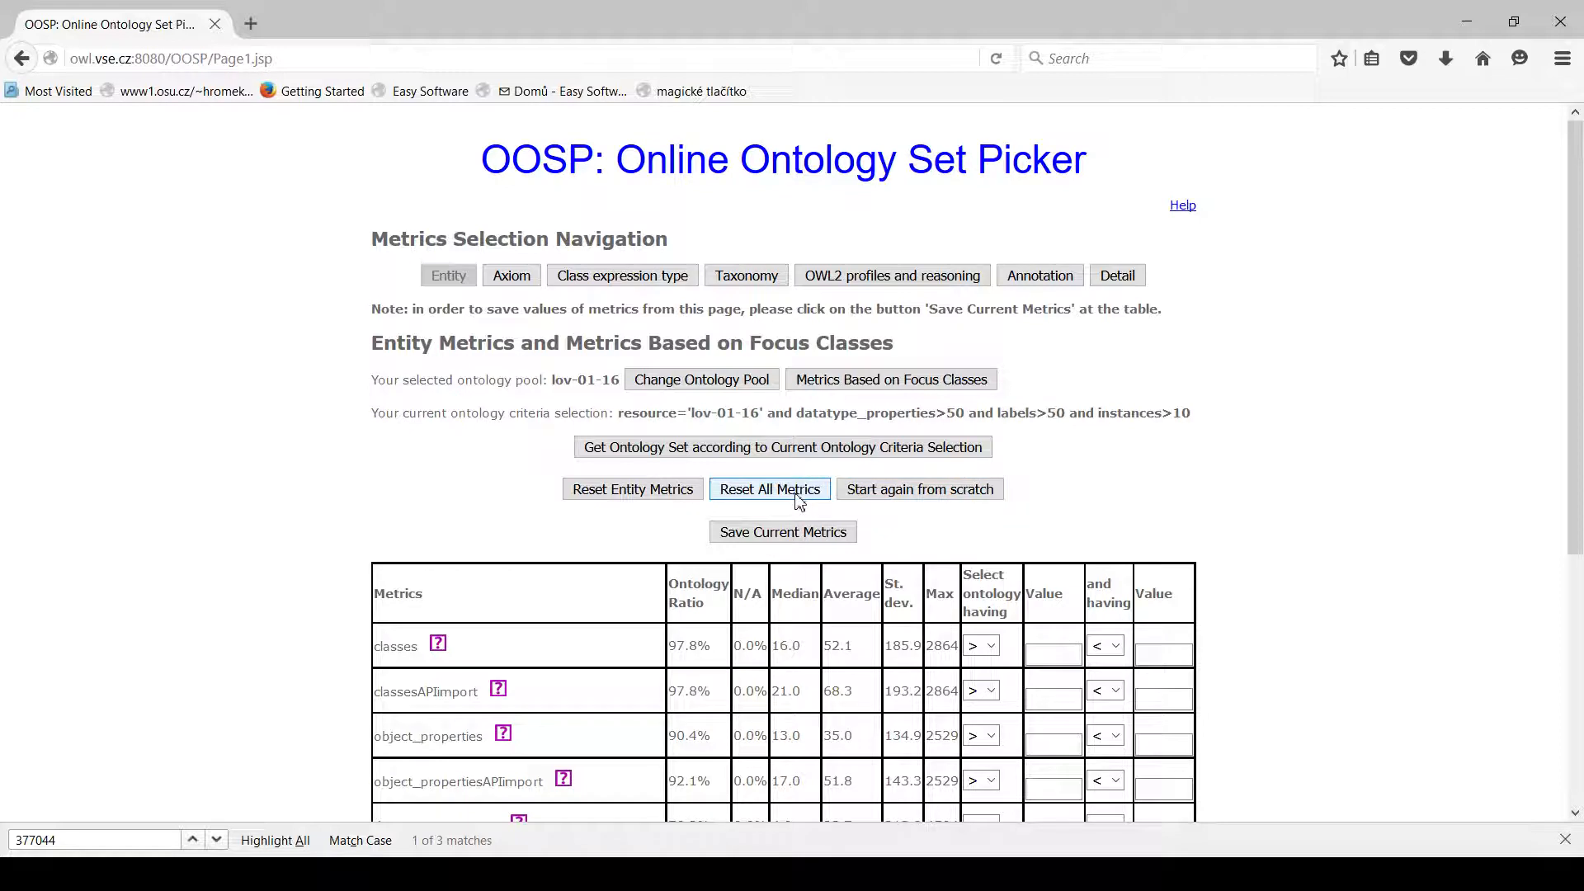
{"action": "left_click", "coordinate": [804, 450]}
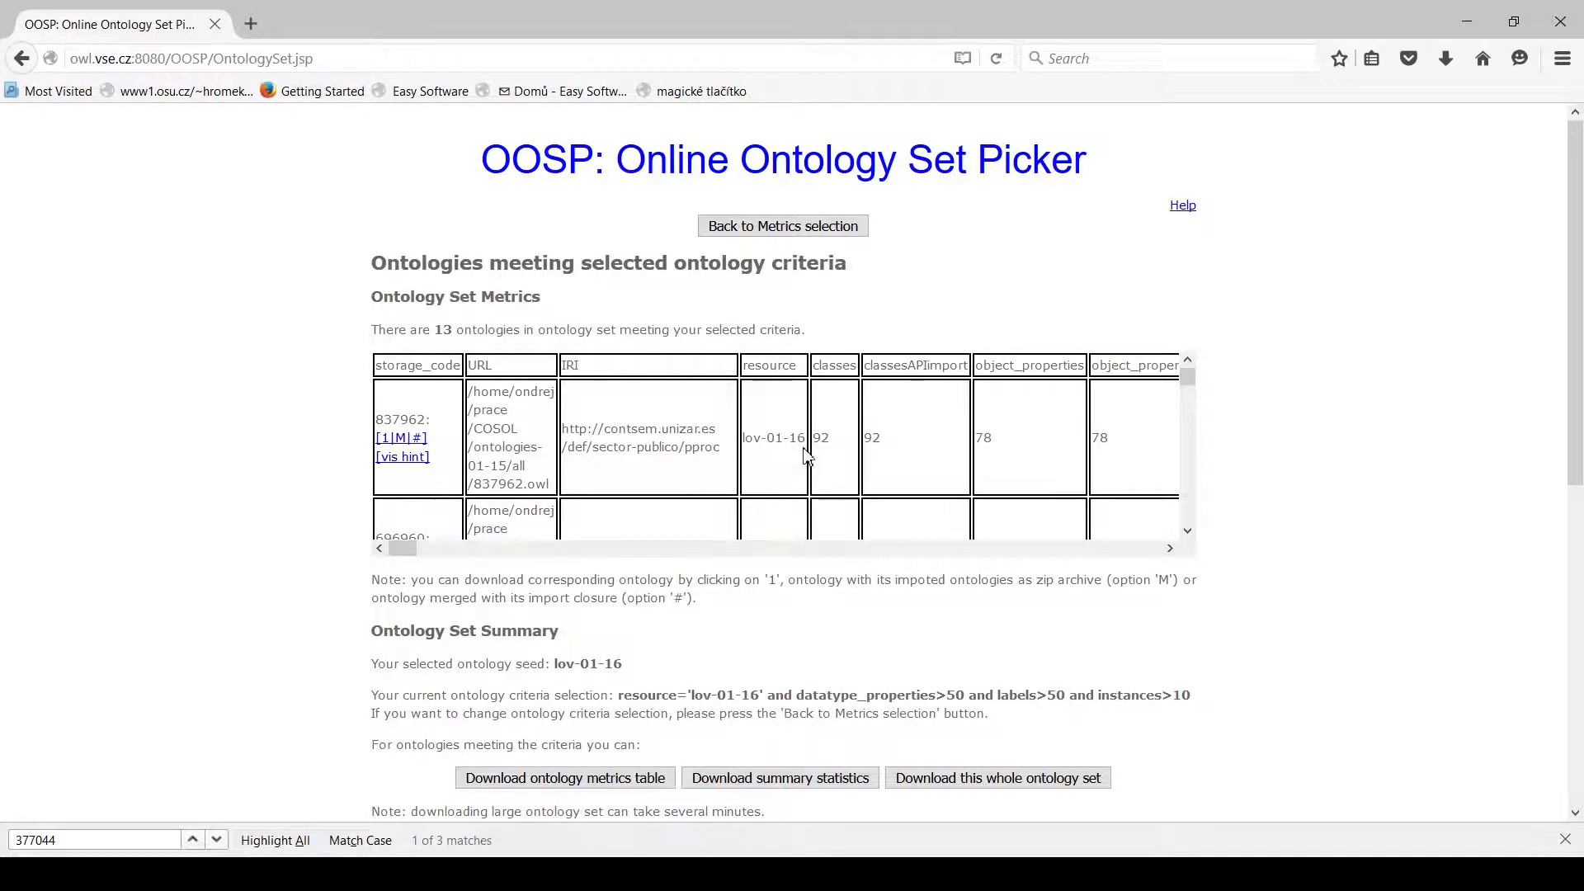
View the OWL source file of ontology 696960 from the metrics table, then return to the ontology set.
{"action": "scroll", "coordinate": [458, 421], "scroll_direction": "down", "scroll_amount": 1}
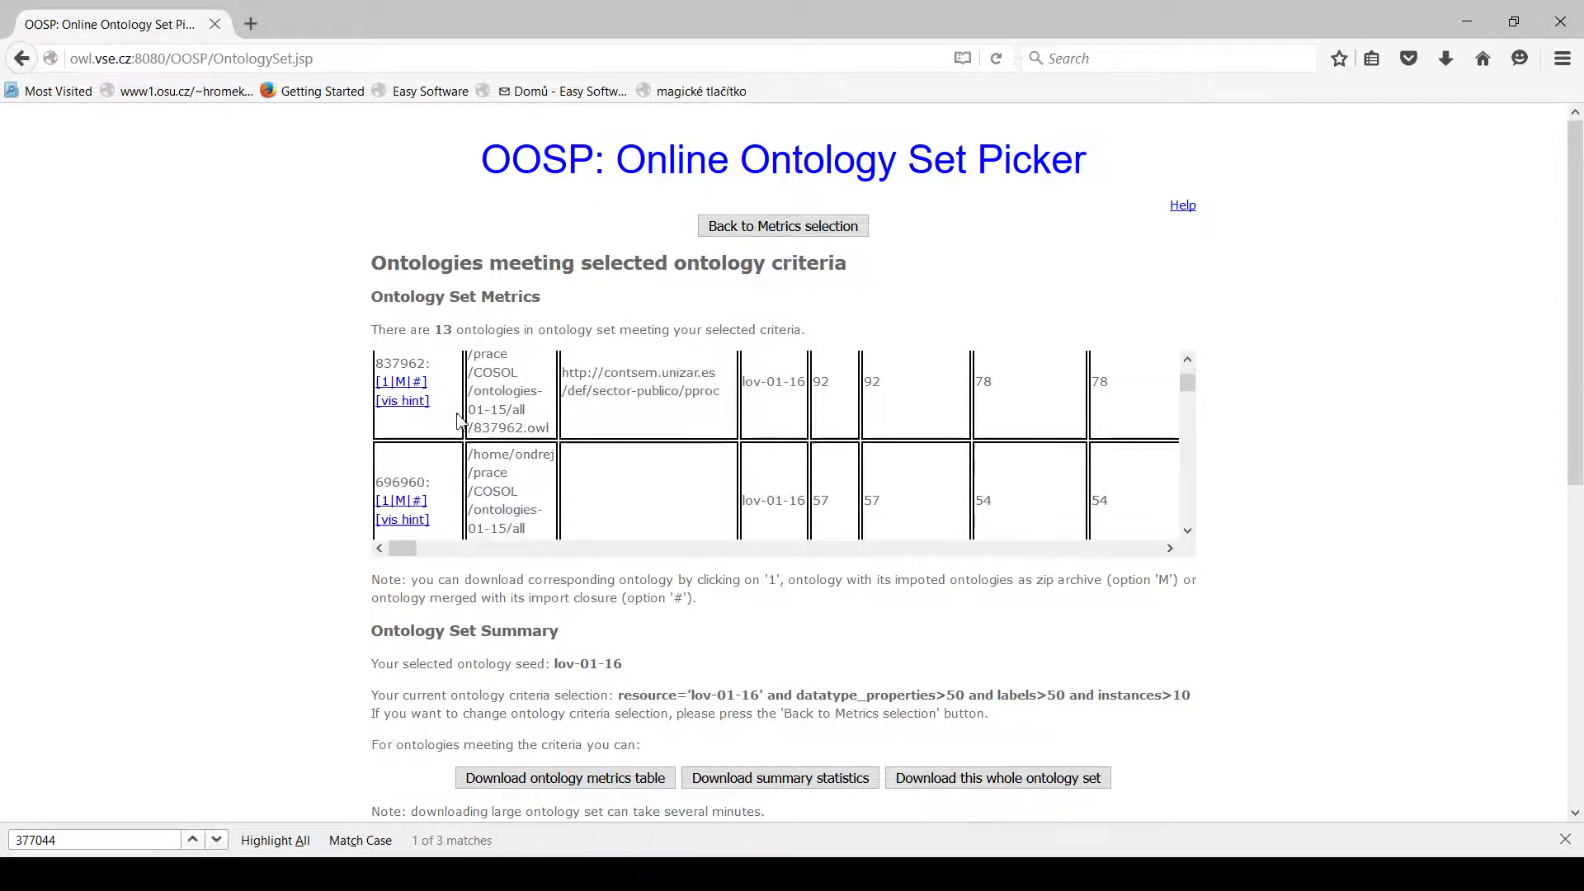
{"action": "scroll", "coordinate": [459, 421], "scroll_direction": "down", "scroll_amount": 2}
{"action": "left_click", "coordinate": [384, 410]}
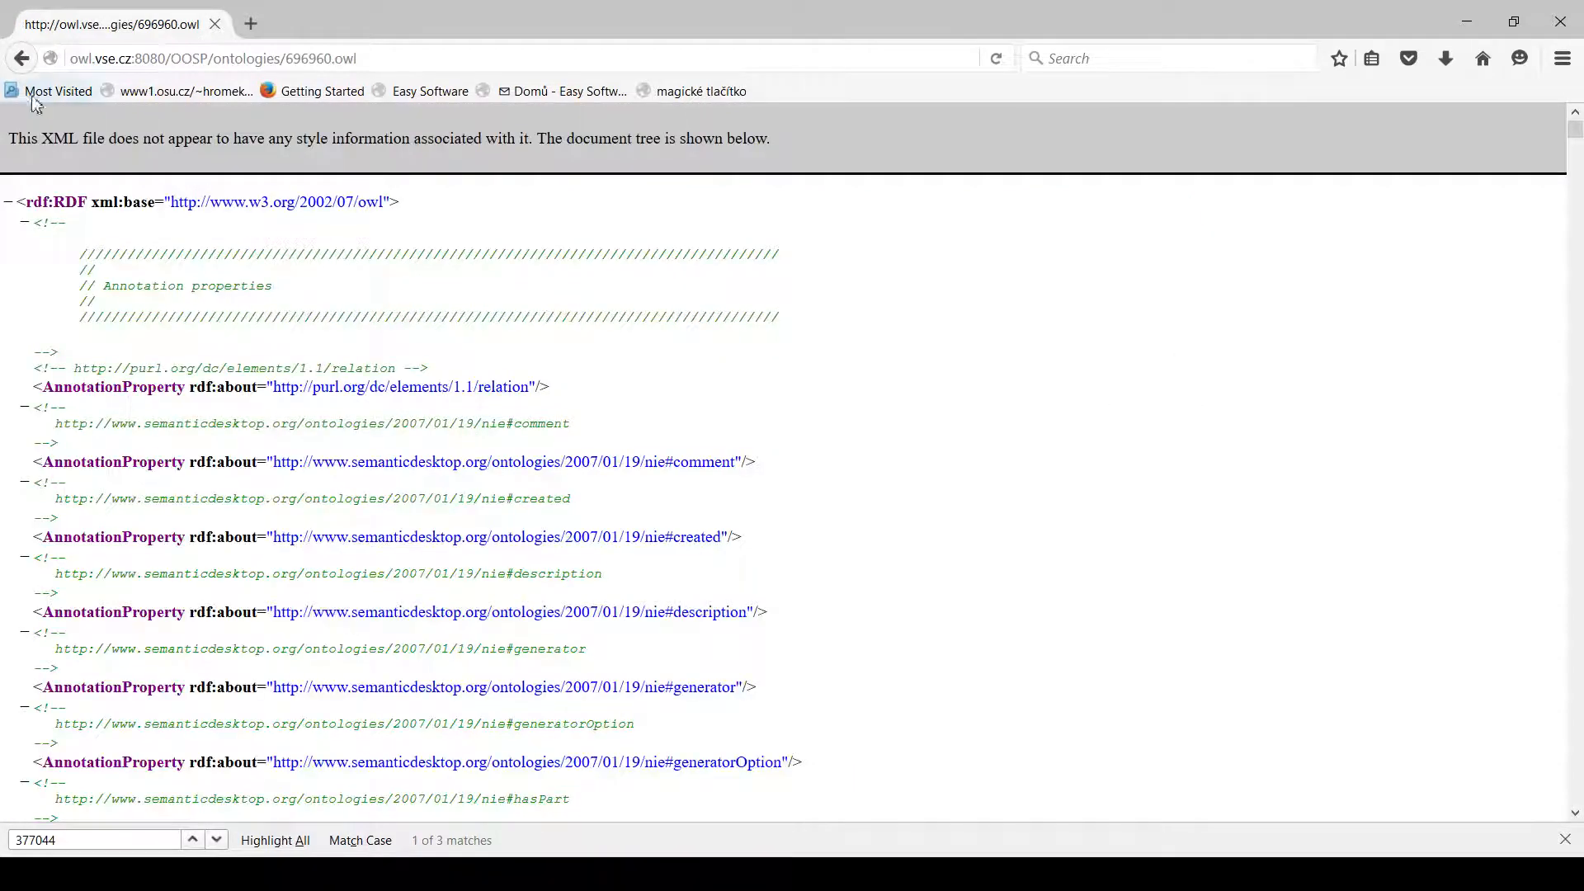
{"action": "left_click", "coordinate": [22, 58]}
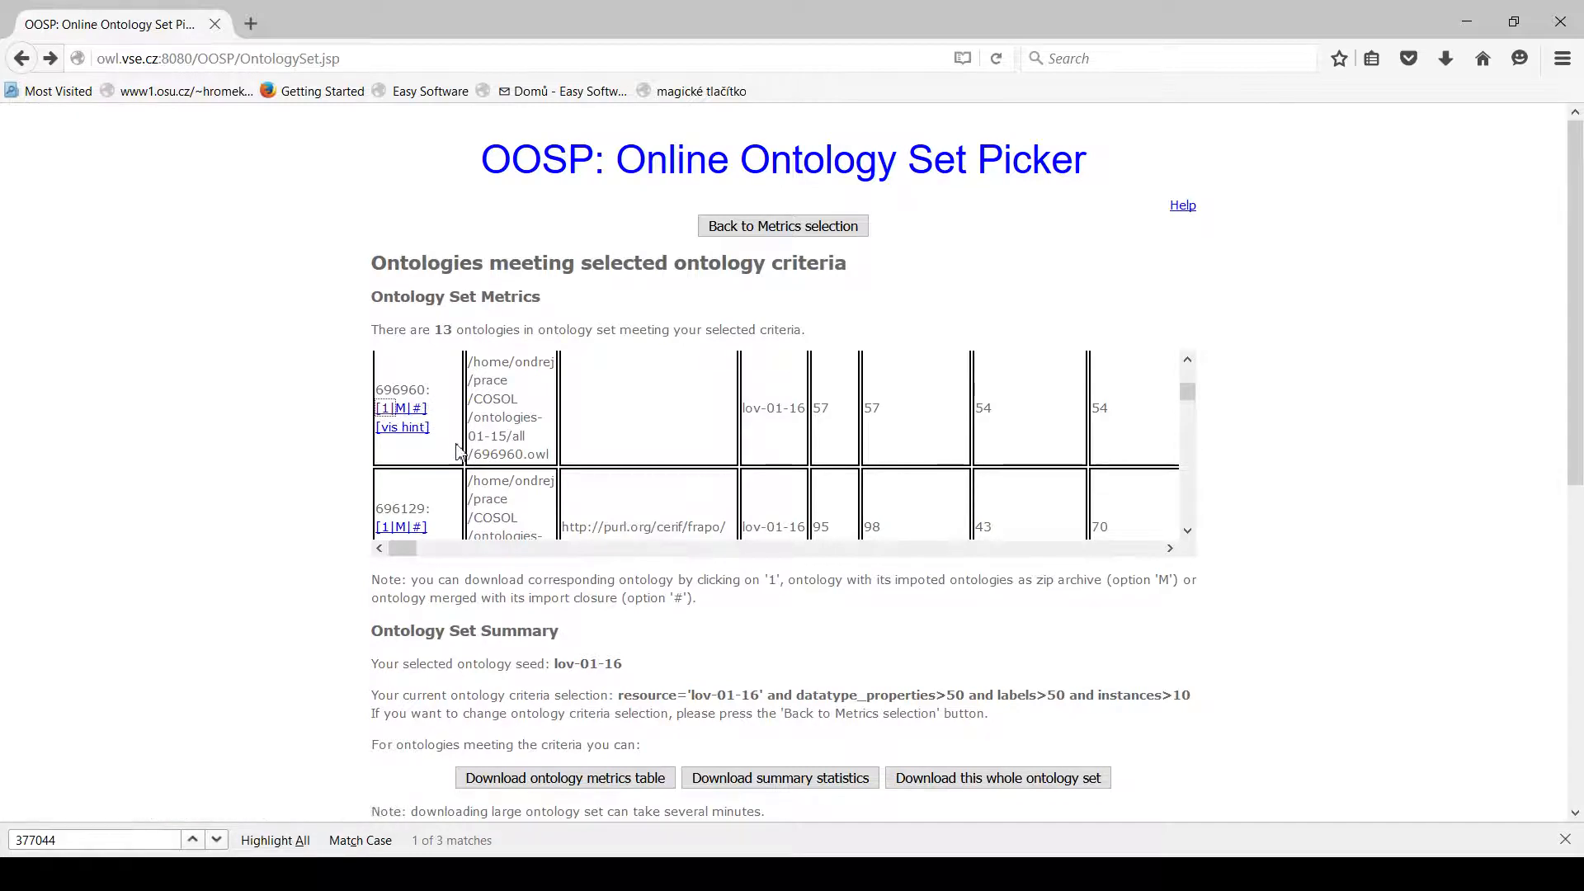
Open the visualization hint for ontology 696960, review its feature weights and recommended tools, and close it.
{"action": "left_click", "coordinate": [413, 431]}
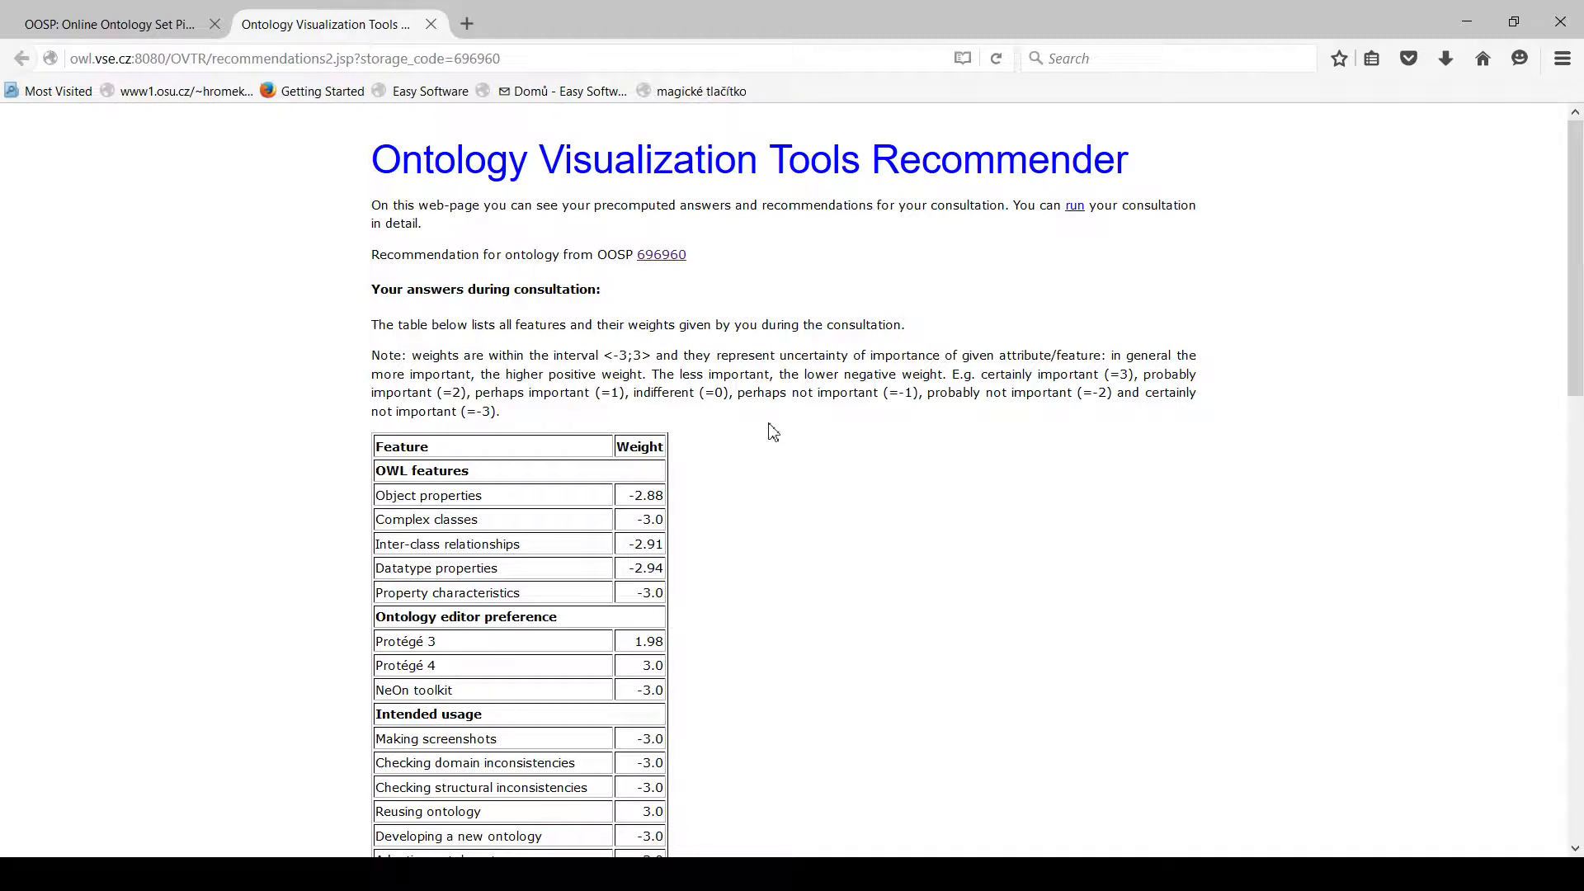
{"action": "scroll", "coordinate": [773, 432], "scroll_direction": "down", "scroll_amount": 12}
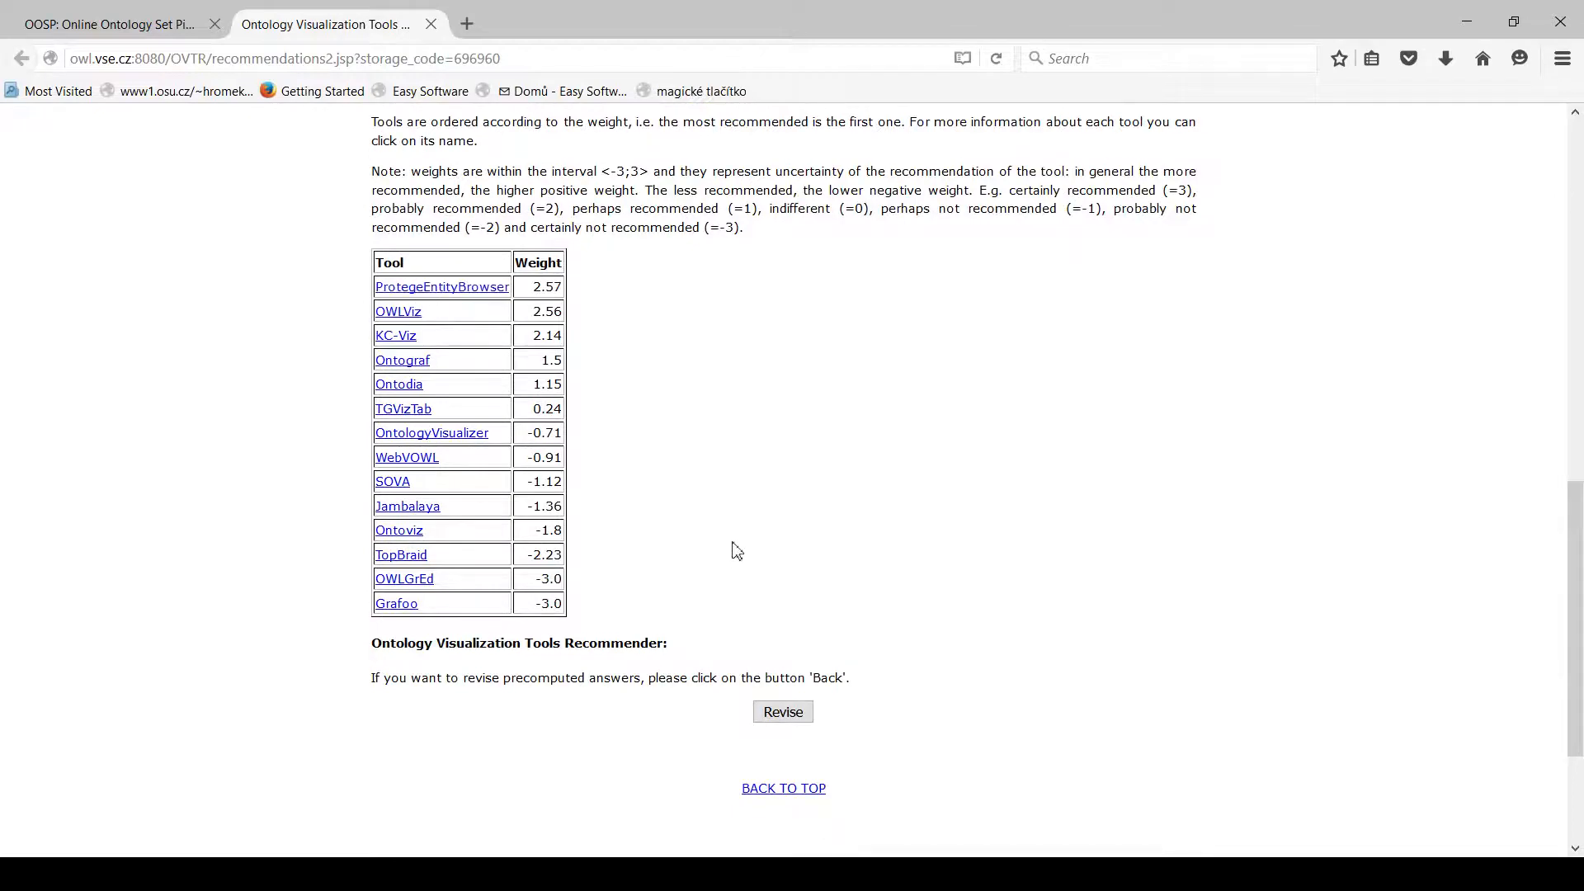
{"action": "scroll", "coordinate": [743, 547], "scroll_direction": "up", "scroll_amount": 12}
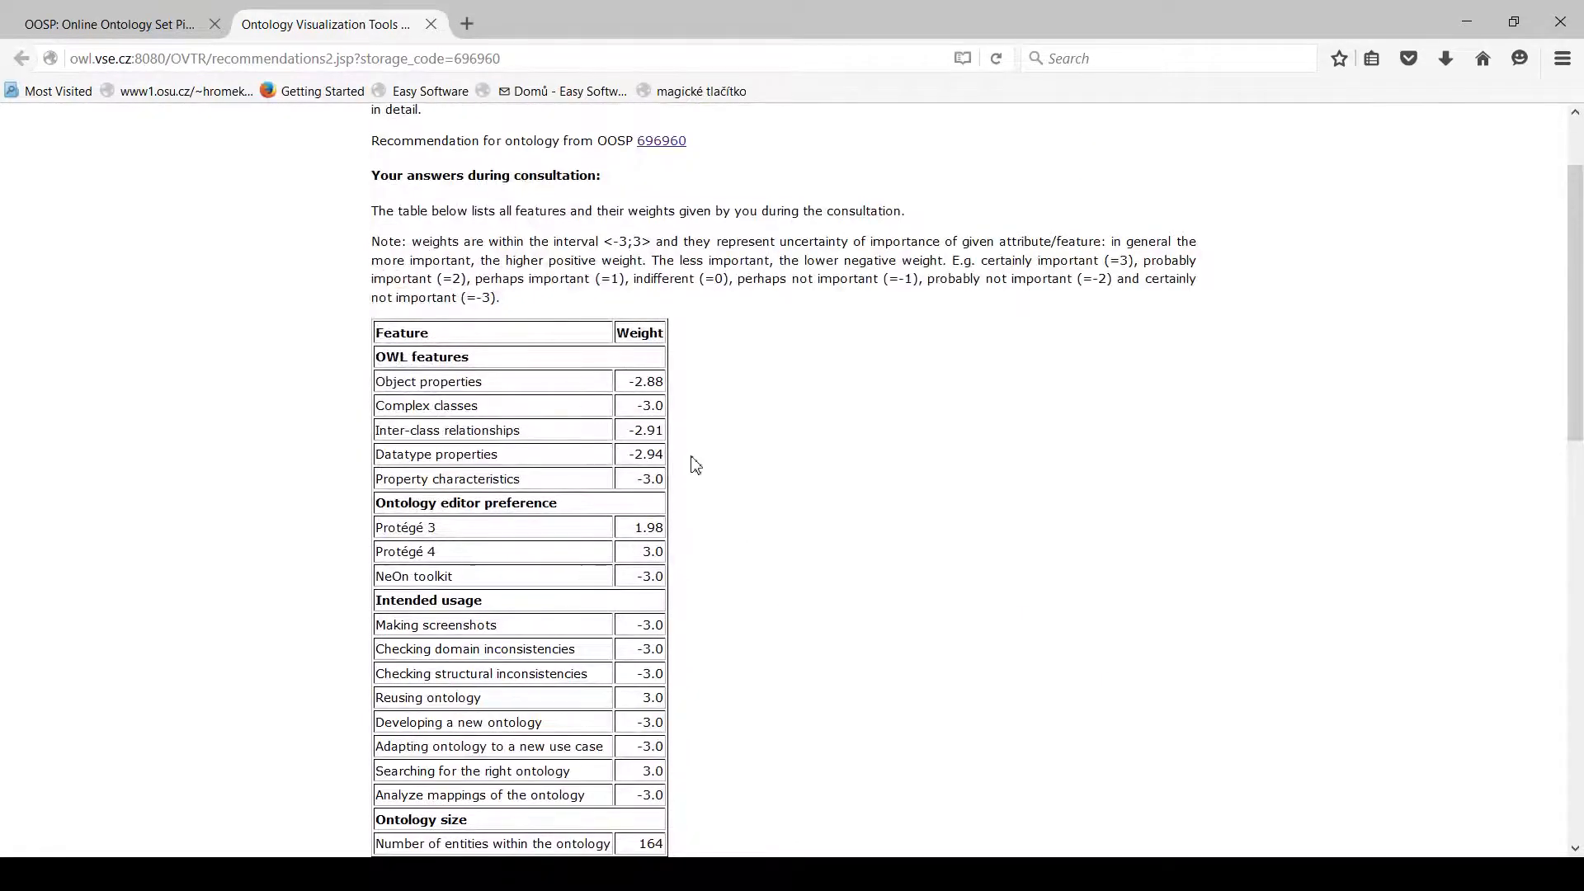
{"action": "scroll", "coordinate": [742, 471], "scroll_direction": "up", "scroll_amount": 3}
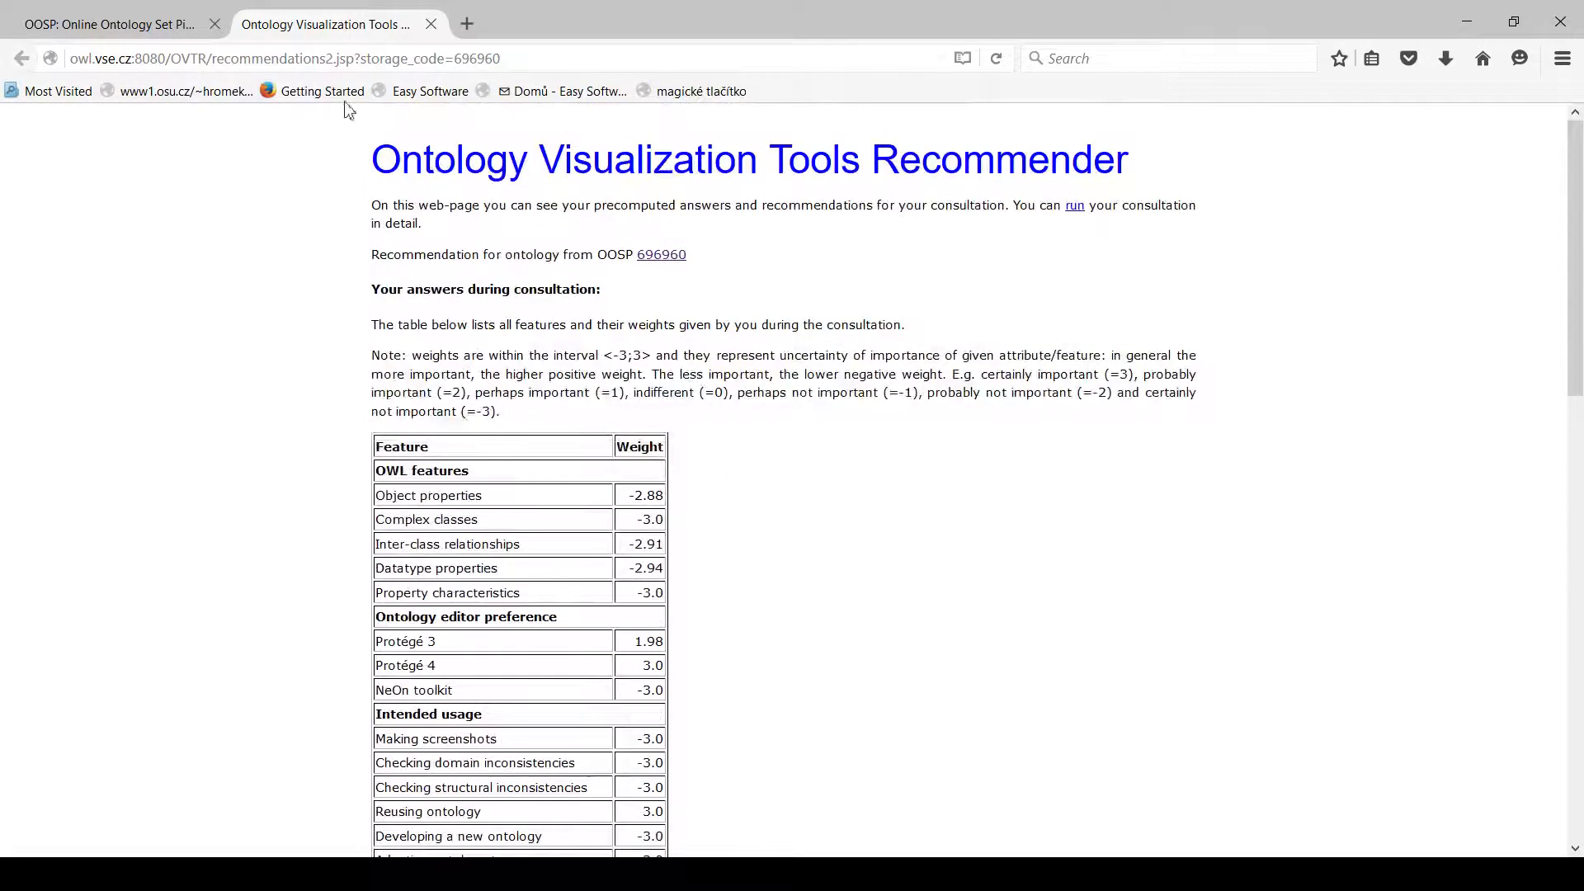
{"action": "left_click", "coordinate": [431, 24]}
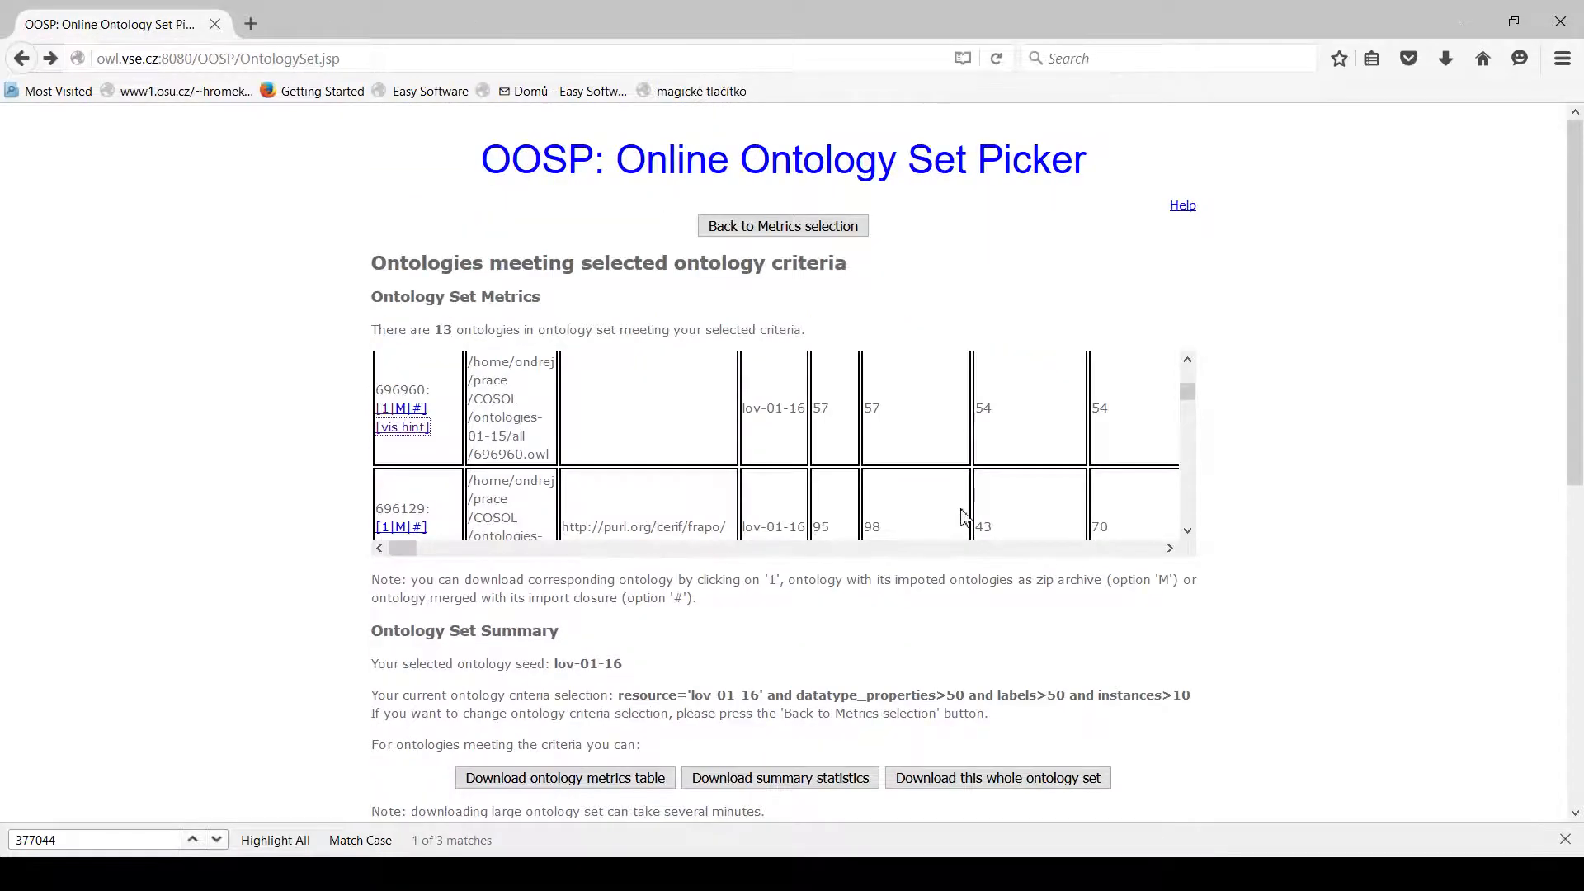
Return to the metrics selection and start again from scratch, clearing the chosen pool and metric criteria.
{"action": "left_click", "coordinate": [839, 231]}
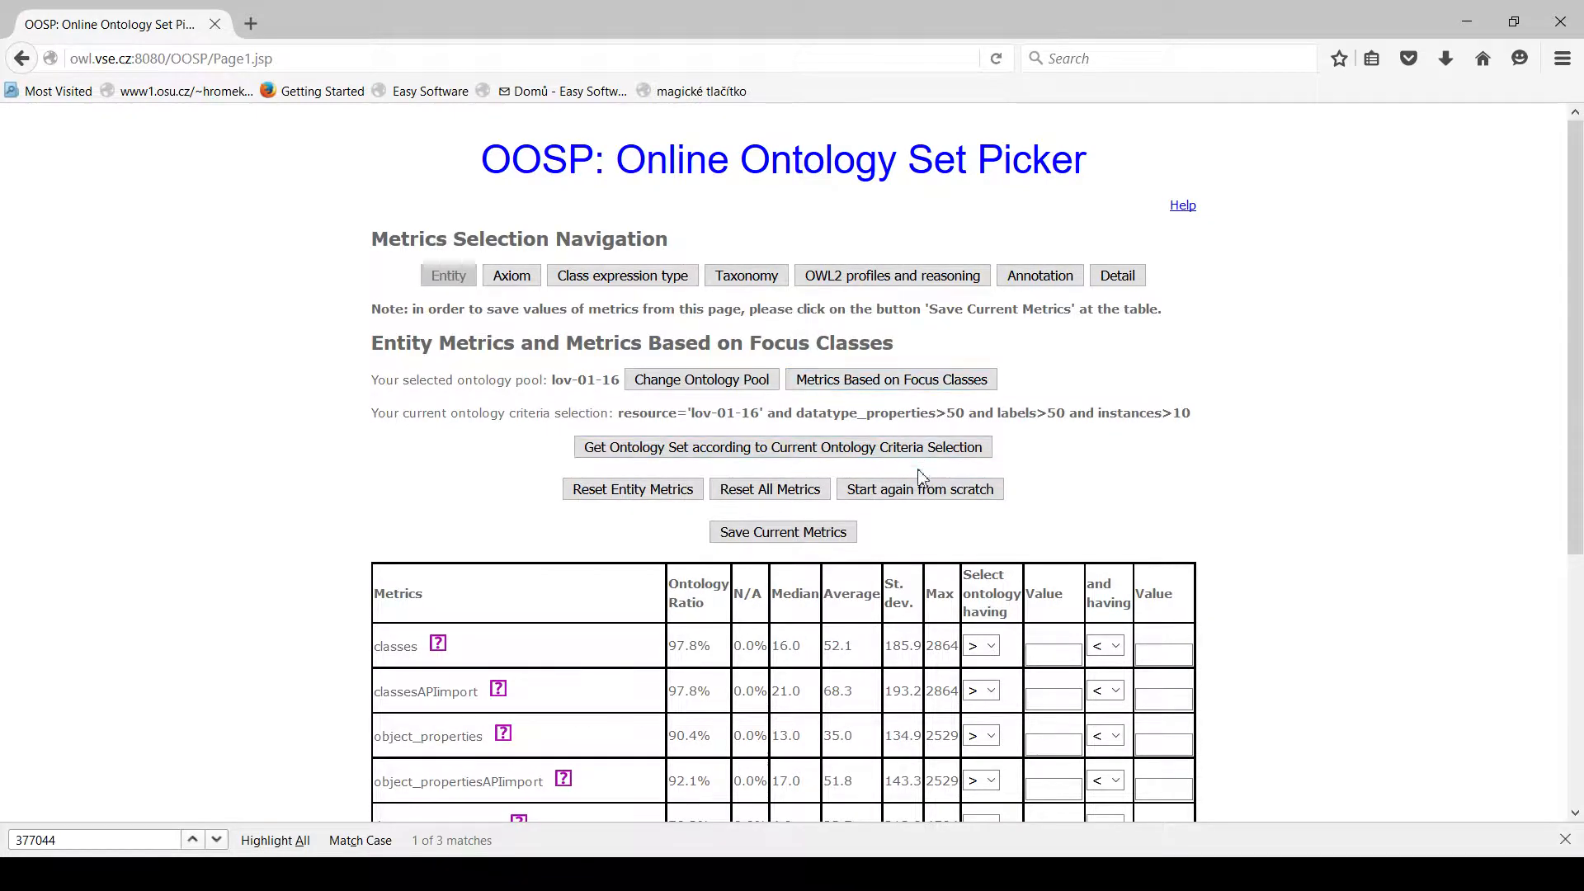
{"action": "left_click", "coordinate": [916, 492]}
{"action": "left_click", "coordinate": [877, 414]}
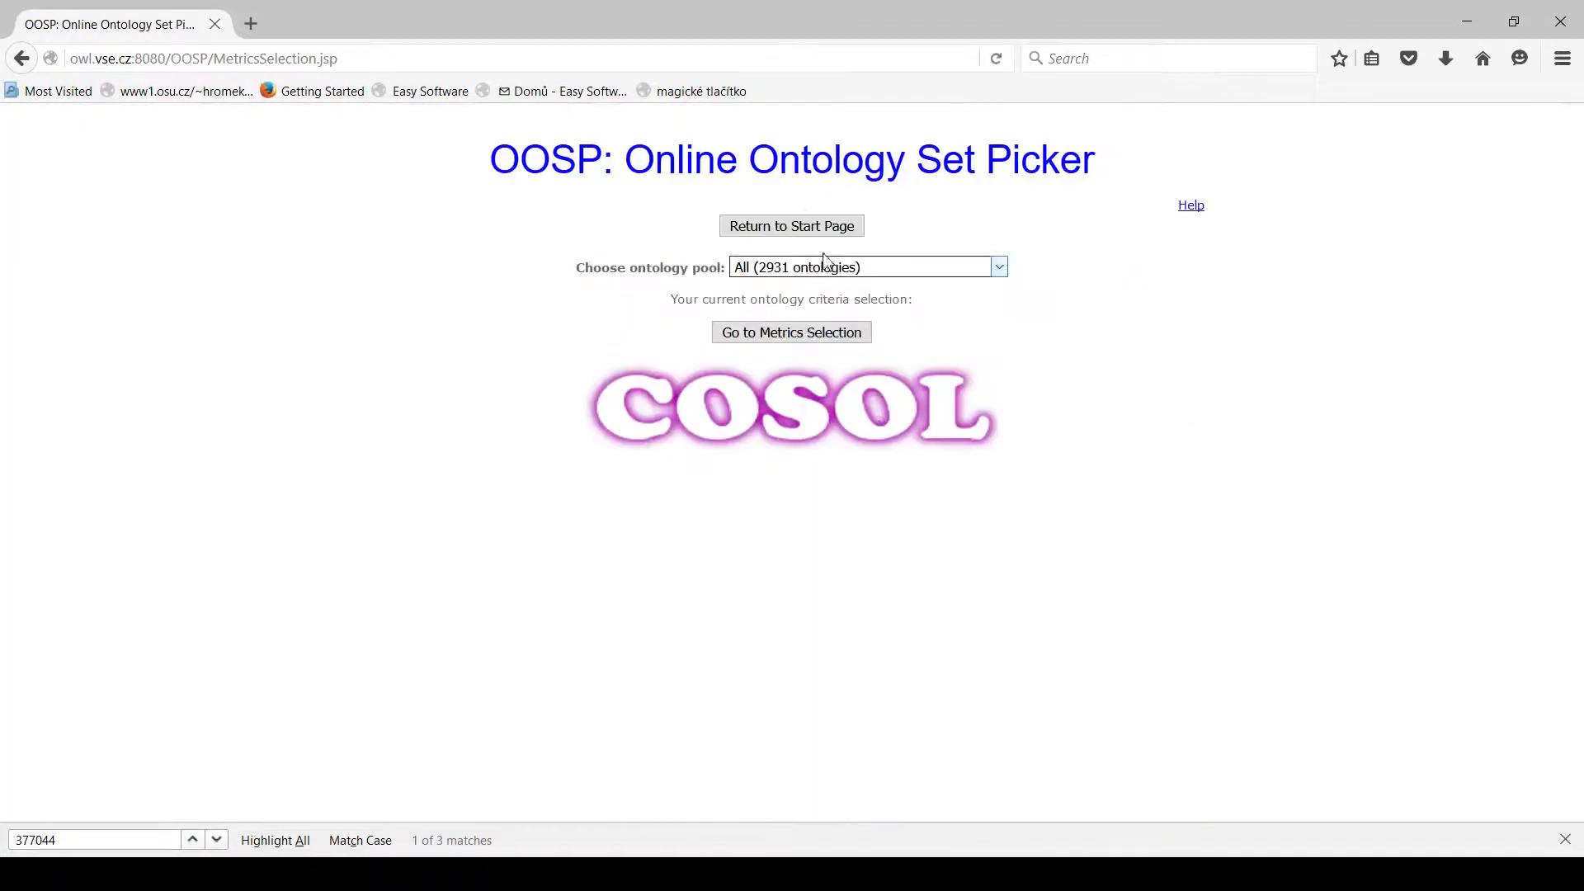
Go back through the start page to the info page and highlight the publication "OOSP: Ontological Benchmarks Made on the Fly".
{"action": "left_click", "coordinate": [801, 231]}
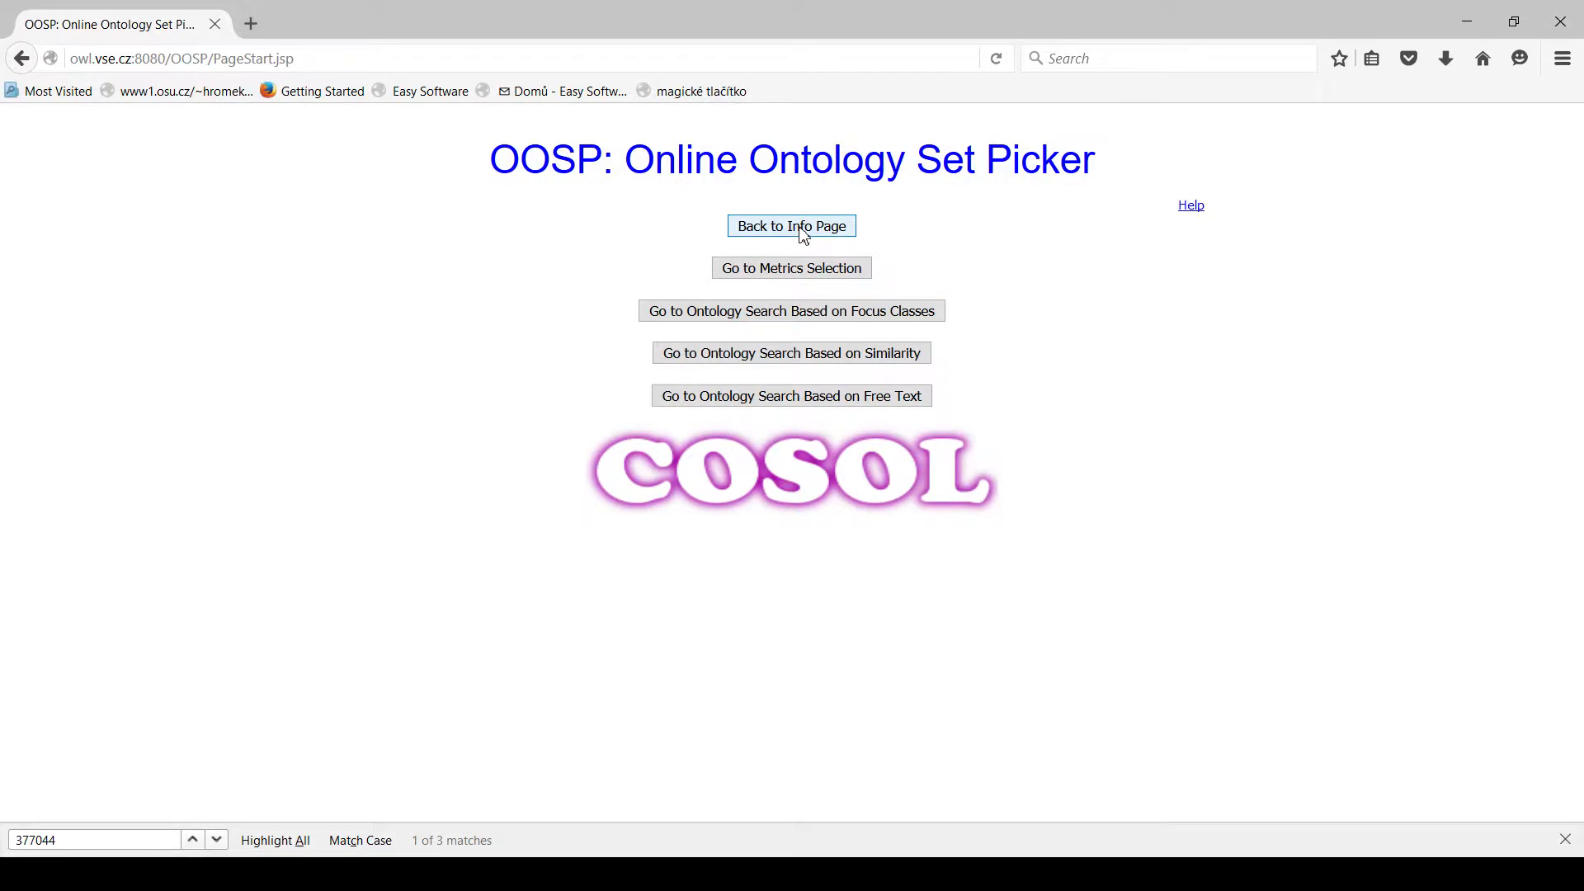
{"action": "left_click", "coordinate": [802, 233]}
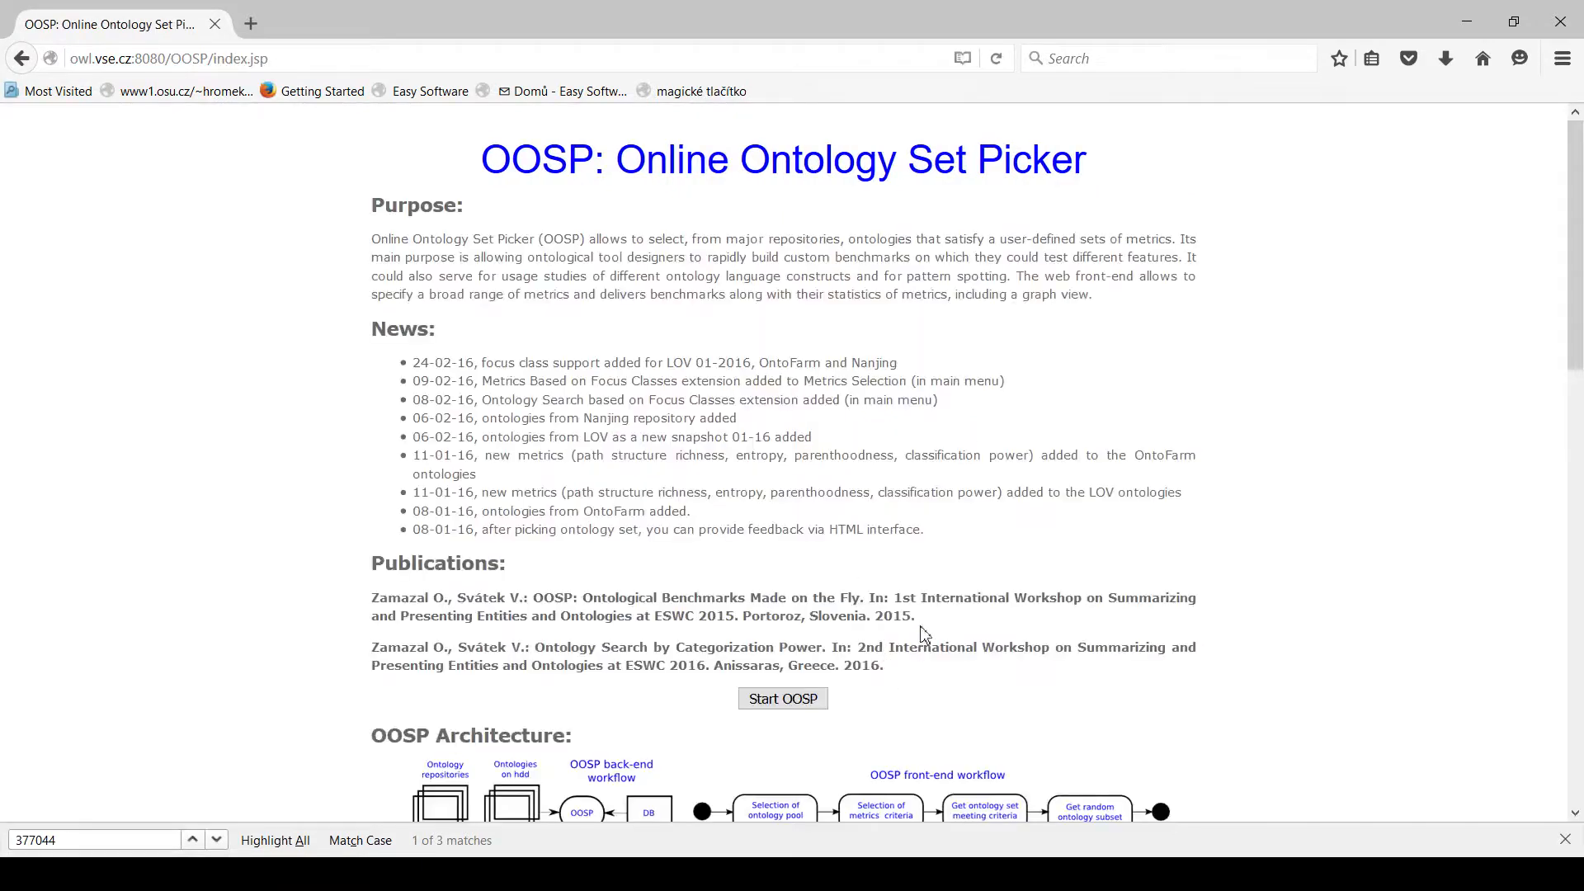
{"action": "left_click_drag", "start_coordinate": [919, 621], "coordinate": [369, 600]}
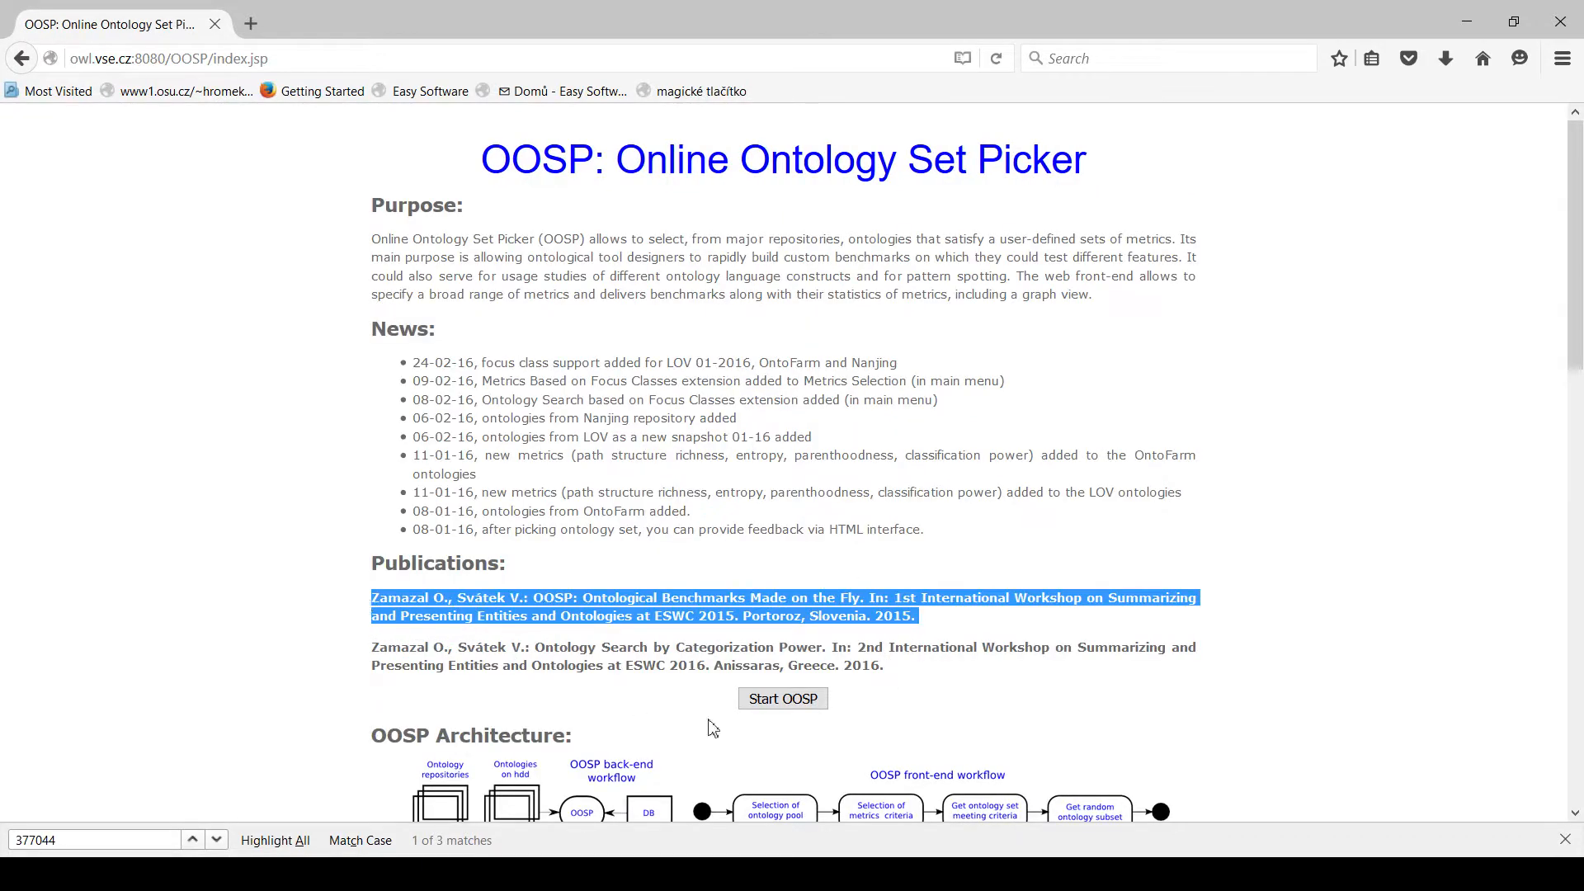